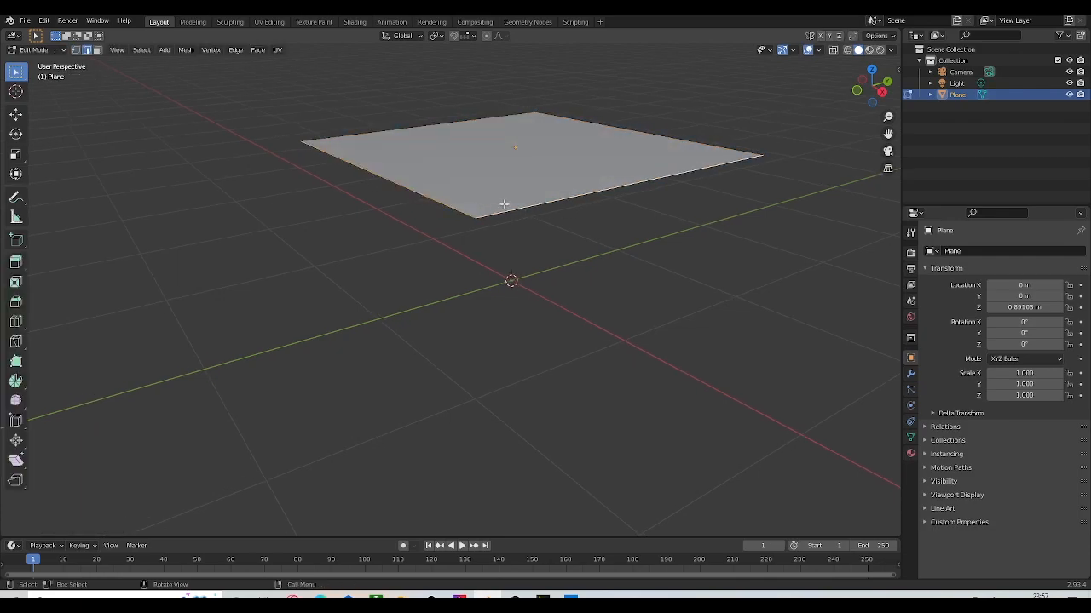
Extrude the plane's two selected edges straight down along the Z axis to form adjoining side walls.
{"action": "key", "text": "e"}
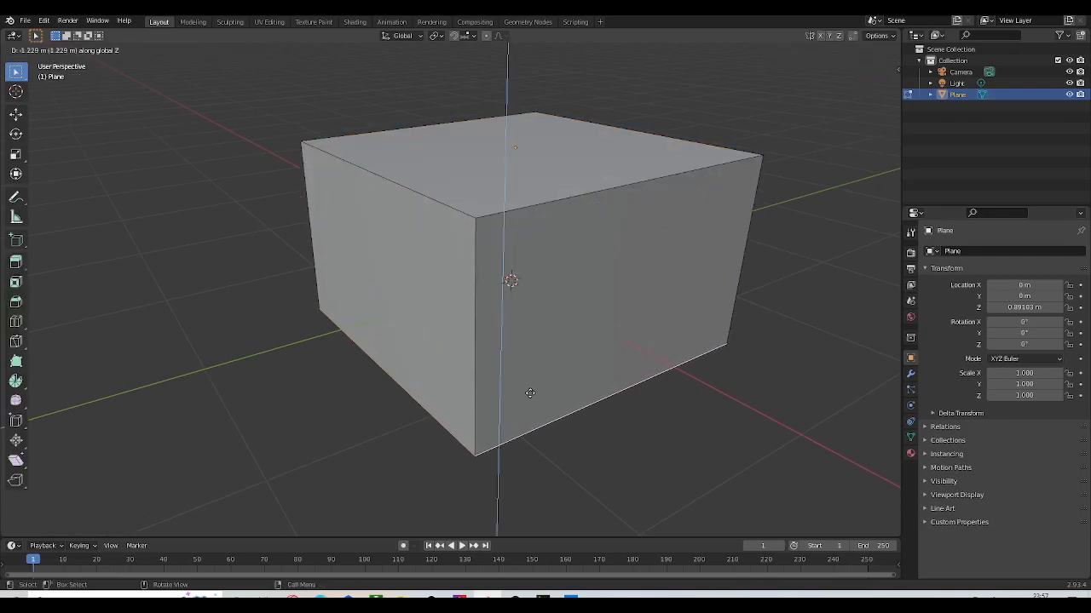
{"action": "left_click", "coordinate": [533, 435]}
{"action": "middle_click_drag", "start_coordinate": [536, 433], "coordinate": [467, 316]}
Bevel the two top edges between the top face and the side walls by about 0.33 m with three segments.
{"action": "left_click", "coordinate": [488, 230]}
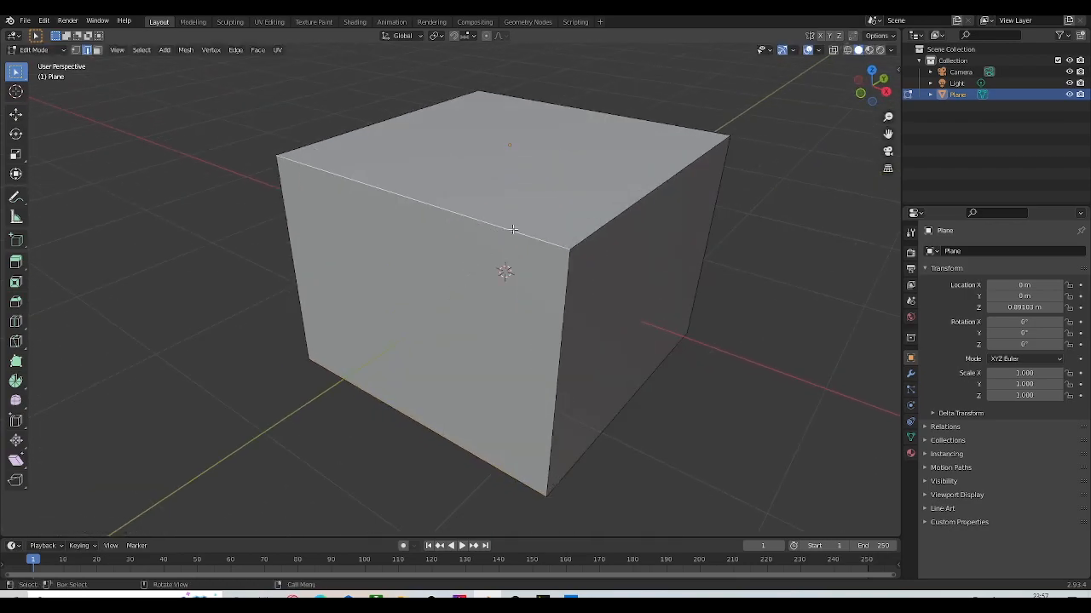
{"action": "middle_click_drag", "start_coordinate": [618, 234], "coordinate": [595, 245]}
{"action": "left_click", "coordinate": [609, 220], "text": "alt"}
{"action": "key", "text": "ctrl+b"}
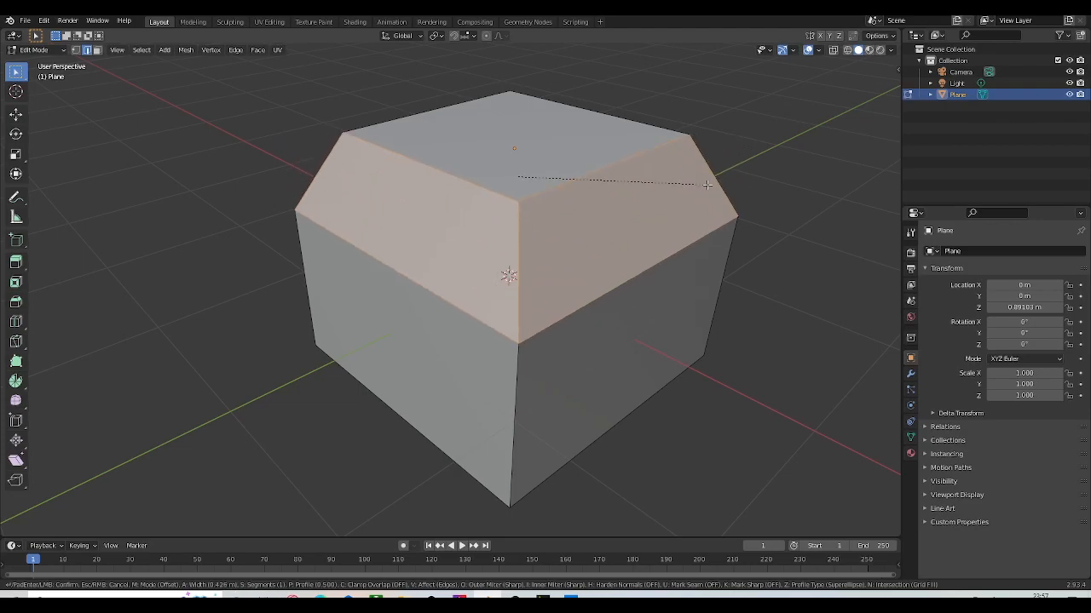
{"action": "scroll", "coordinate": [706, 184], "scroll_direction": "up", "scroll_amount": 1}
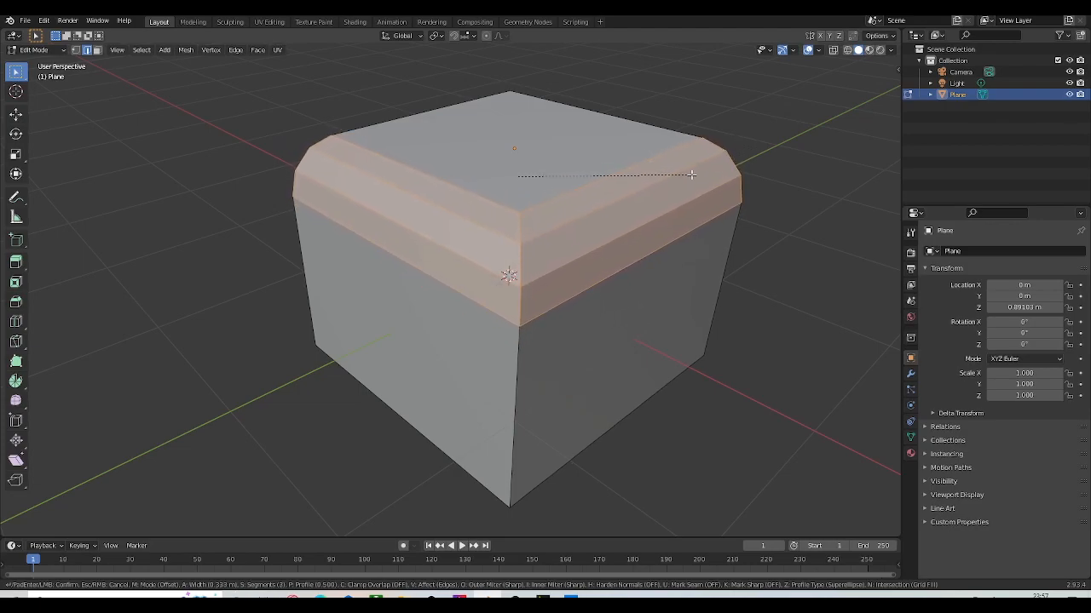
{"action": "left_click", "coordinate": [690, 174]}
Select the large right wall face with the narrow strip above it and flatten them with LoopTools.
{"action": "middle_click_drag", "start_coordinate": [720, 220], "coordinate": [681, 241]}
{"action": "scroll", "coordinate": [653, 250], "scroll_direction": "up", "scroll_amount": 2}
{"action": "scroll", "coordinate": [653, 251], "scroll_direction": "down", "scroll_amount": 2}
{"action": "key", "text": "3"}
{"action": "left_click", "coordinate": [587, 275]}
{"action": "mouse_move", "coordinate": [587, 274]}
{"action": "middle_mouse_down"}
{"action": "mouse_move", "coordinate": [591, 292]}
{"action": "mouse_move", "coordinate": [596, 281]}
{"action": "middle_mouse_up"}
{"action": "right_click", "coordinate": [611, 215]}
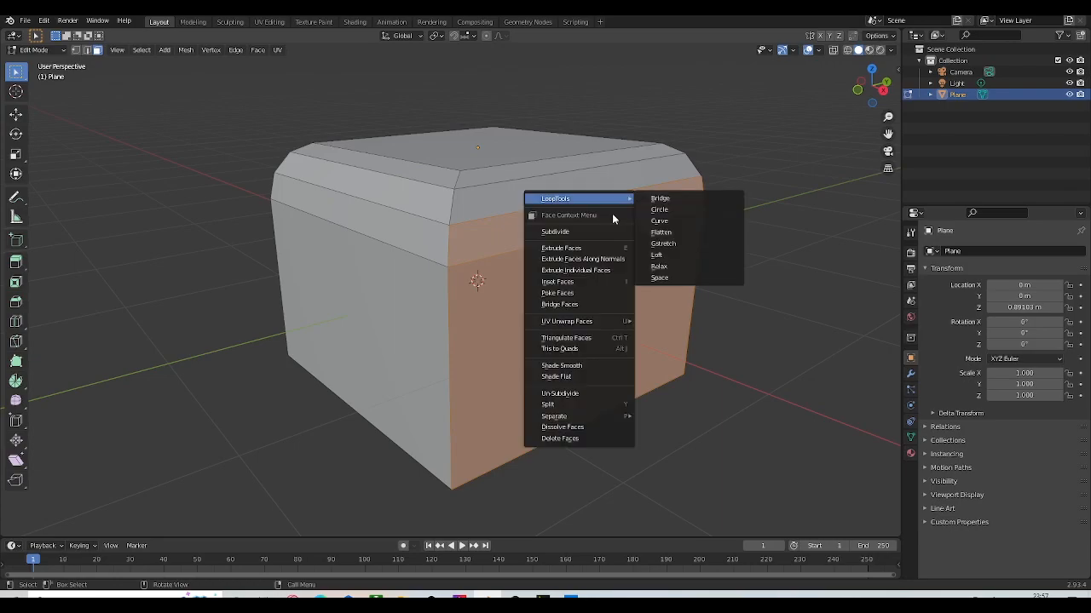
{"action": "mouse_move", "coordinate": [619, 199]}
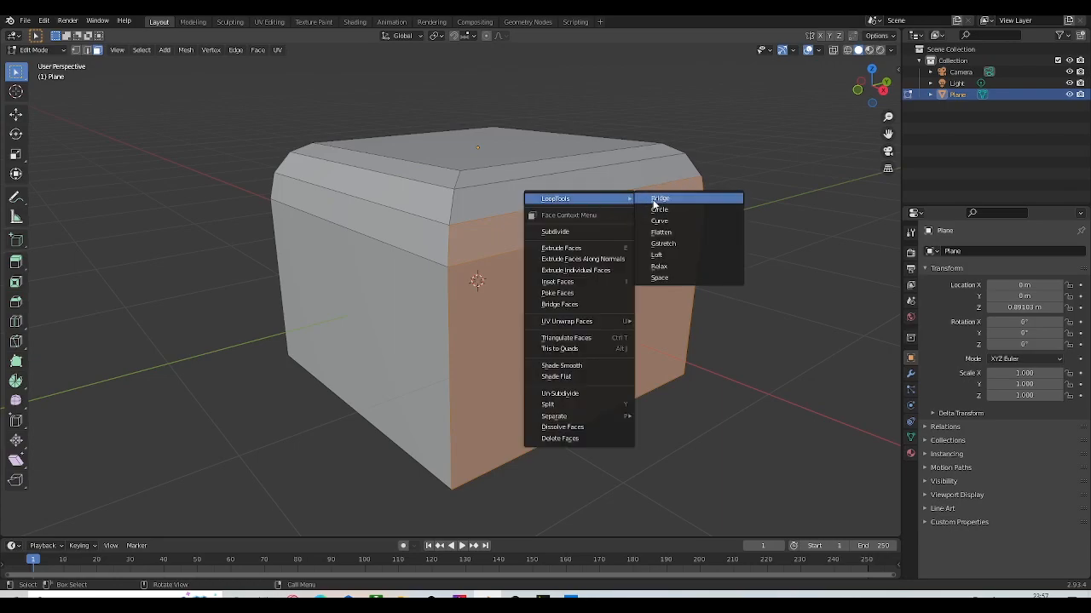
{"action": "left_click", "coordinate": [707, 235]}
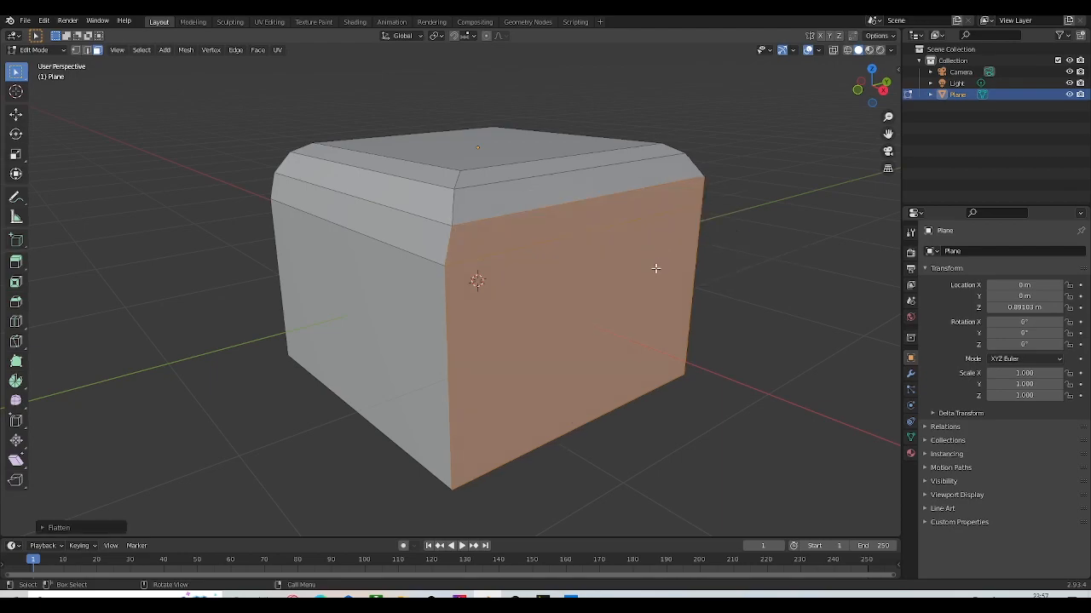
Show the mesh in wireframe from the front, focused on the flattened wall's slanted profile.
{"action": "scroll", "coordinate": [656, 268], "scroll_direction": "down", "scroll_amount": 3}
{"action": "key", "text": "grave"}
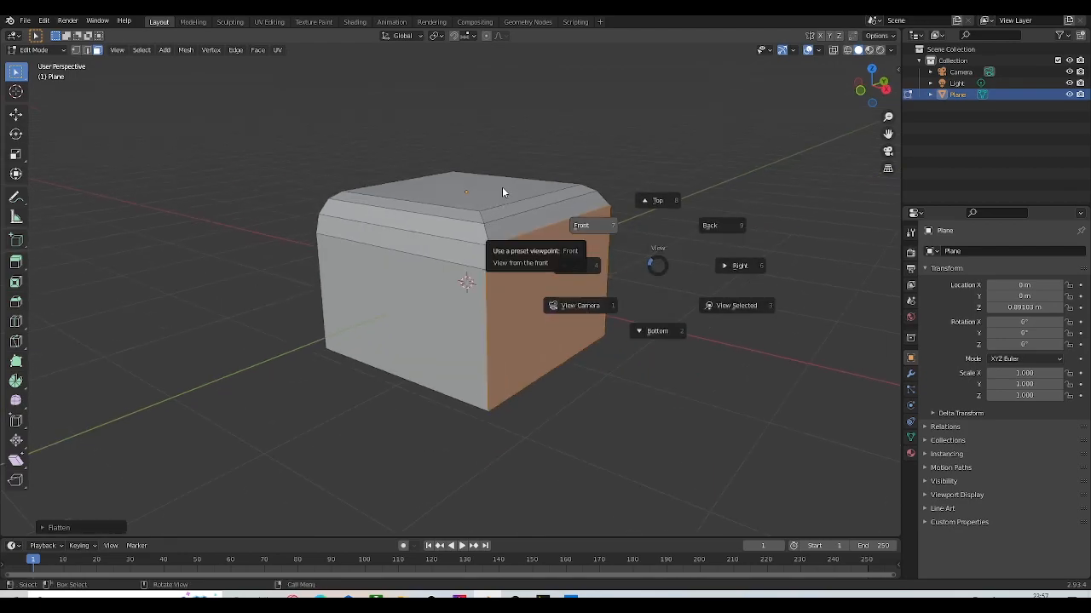
{"action": "left_click", "coordinate": [502, 189]}
{"action": "scroll", "coordinate": [630, 253], "scroll_direction": "up", "scroll_amount": 4}
{"action": "key", "text": "z"}
{"action": "left_click", "coordinate": [335, 242]}
{"action": "middle_click_drag", "start_coordinate": [586, 216], "coordinate": [487, 276], "text": "shift"}
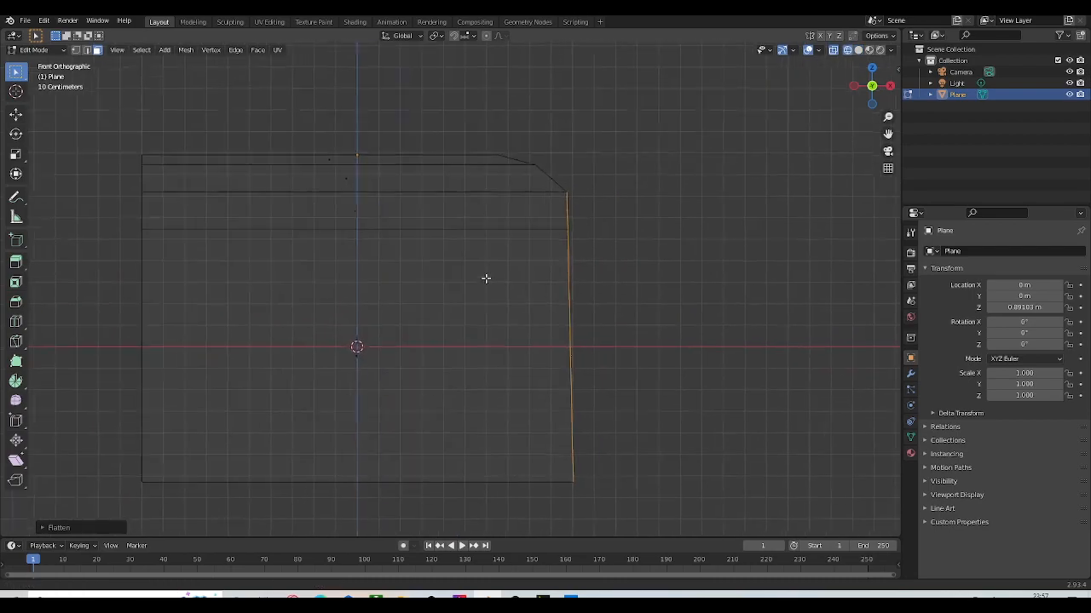
{"action": "middle_click_drag", "start_coordinate": [603, 297], "coordinate": [564, 226], "text": "shift"}
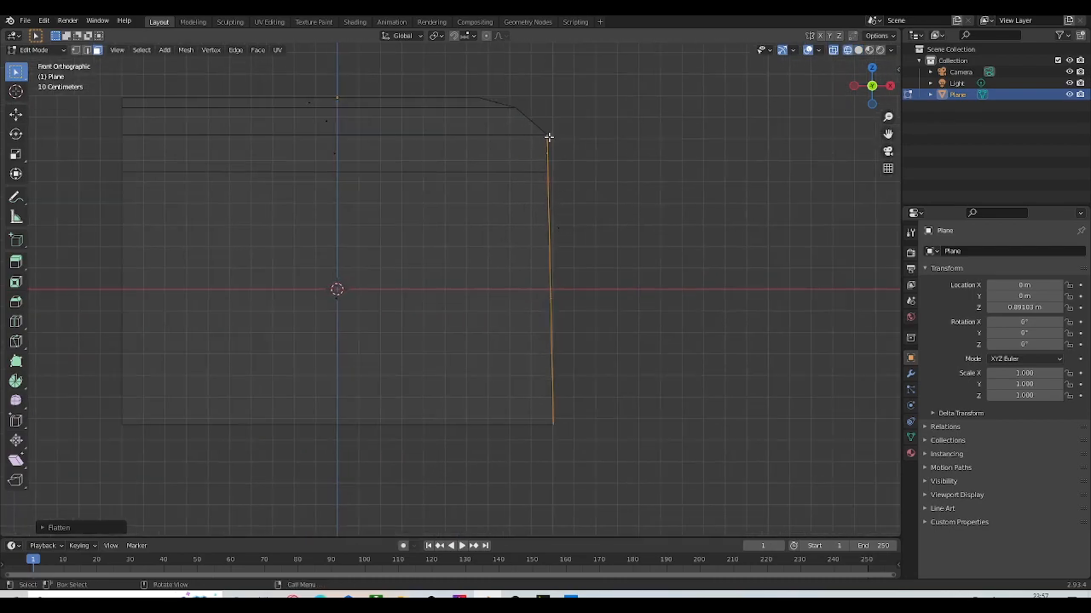
{"action": "middle_click_drag", "start_coordinate": [568, 286], "coordinate": [563, 316], "text": "shift"}
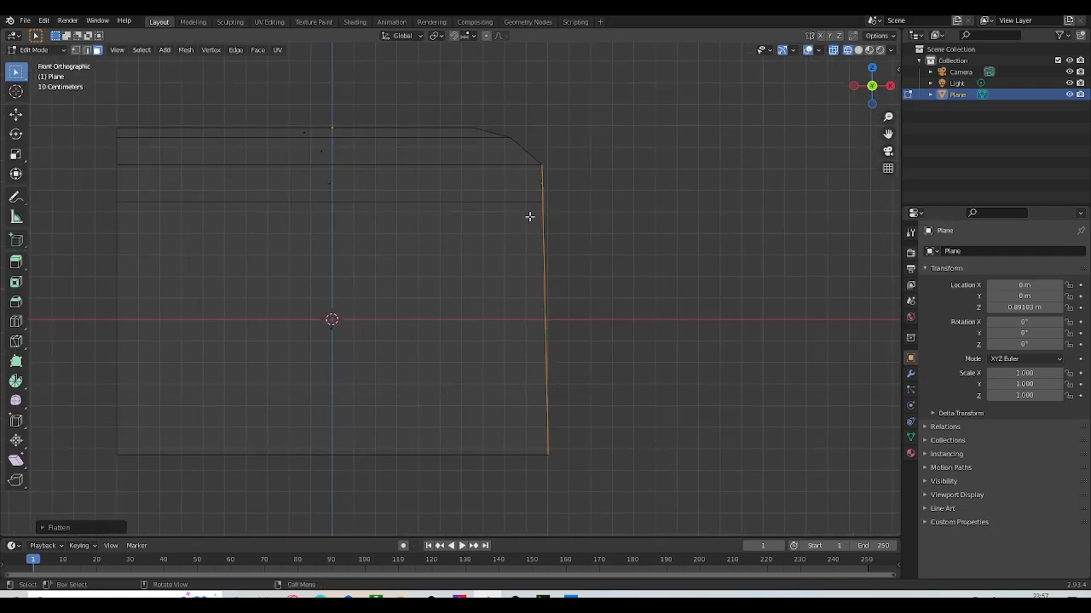
Select the vertices on the slanted wall at the line below the bevel and enable snapping to vertices.
{"action": "key", "text": "Tab"}
{"action": "key", "text": "Tab"}
{"action": "key", "text": "1"}
{"action": "left_click_drag", "start_coordinate": [521, 185], "coordinate": [578, 247]}
{"action": "left_click", "coordinate": [543, 166], "text": "shift"}
{"action": "middle_click_drag", "start_coordinate": [574, 290], "coordinate": [563, 248], "text": "shift"}
{"action": "left_click_drag", "start_coordinate": [479, 343], "coordinate": [608, 505]}
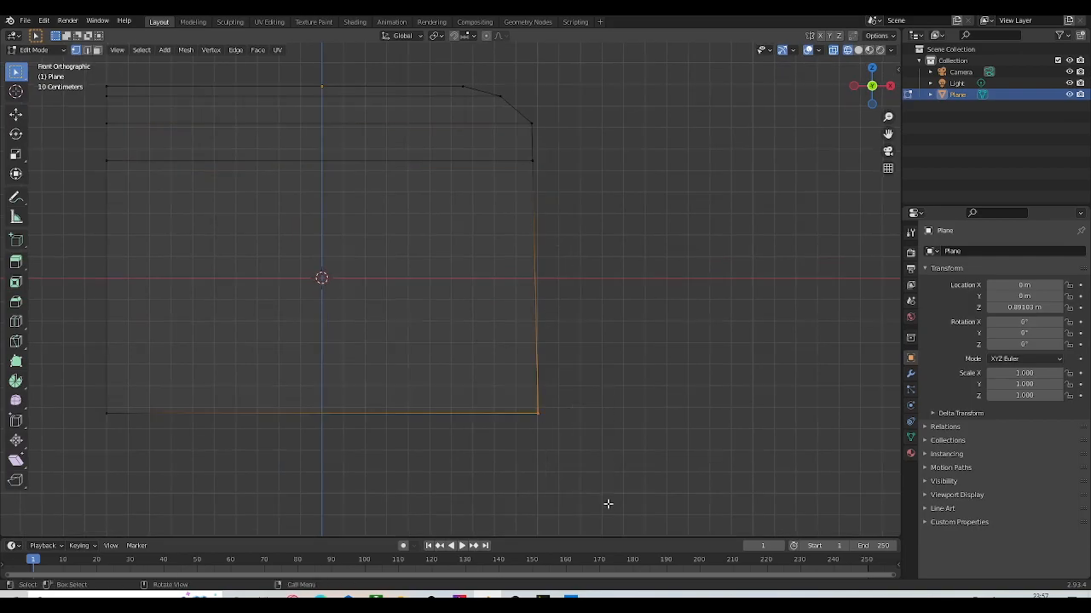
{"action": "middle_click_drag", "start_coordinate": [523, 167], "coordinate": [523, 184], "text": "shift"}
{"action": "left_click_drag", "start_coordinate": [509, 156], "coordinate": [618, 217]}
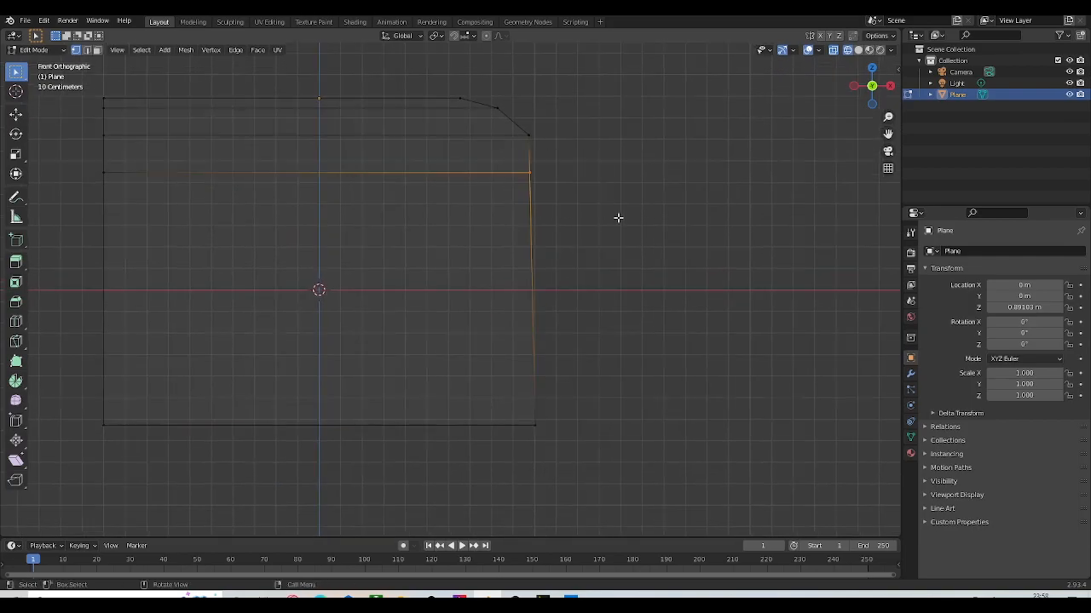
{"action": "middle_click_drag", "start_coordinate": [607, 209], "coordinate": [614, 222], "text": "shift"}
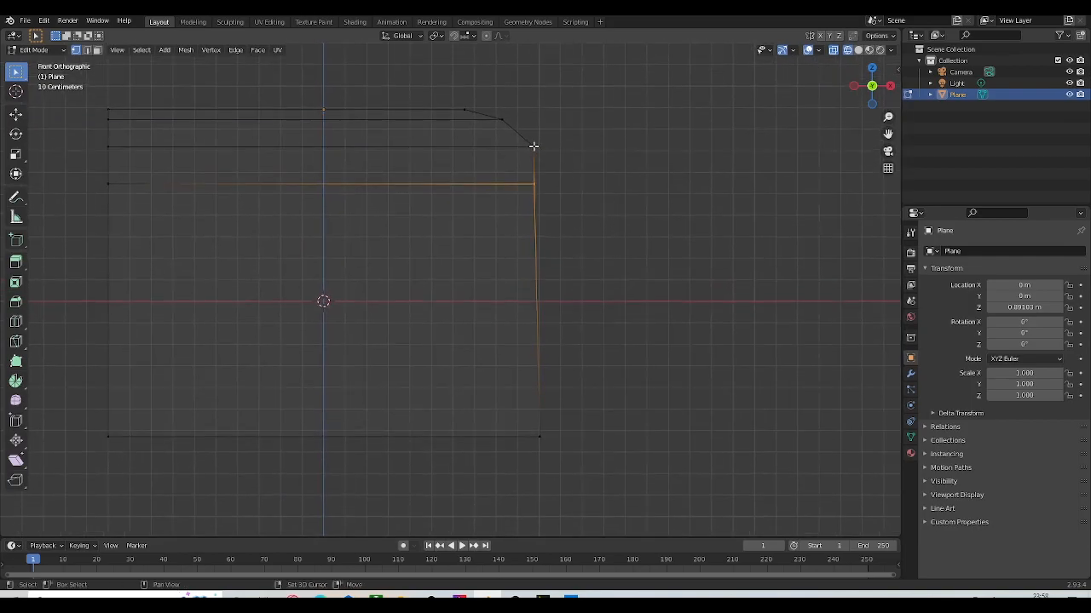
{"action": "left_click", "coordinate": [466, 38]}
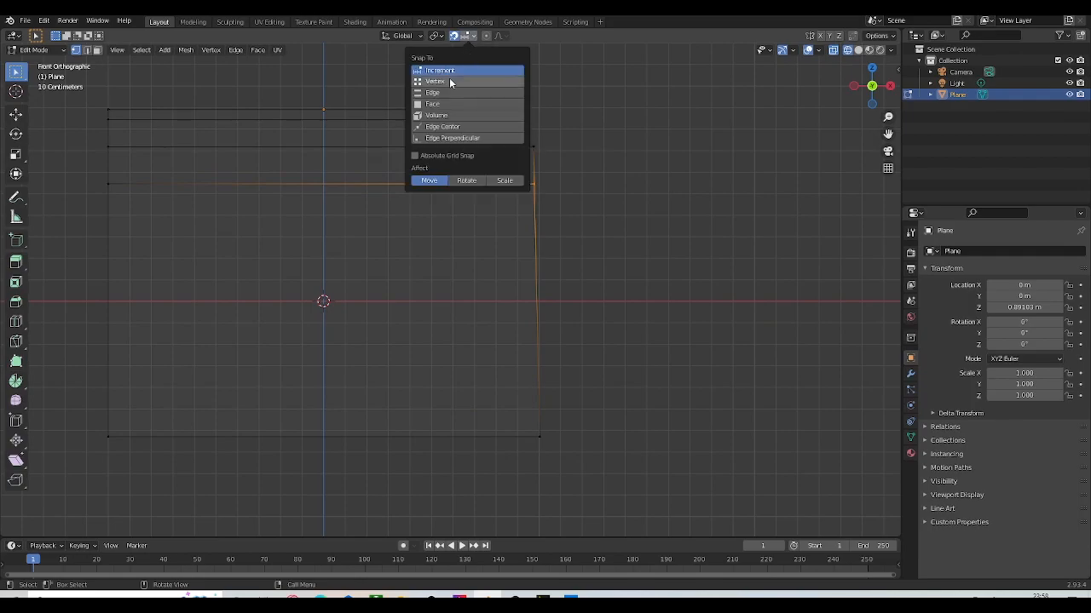
{"action": "left_click", "coordinate": [428, 85]}
Move the wall's two upper rows of vertices along X, snapping them in line with the bottom corner.
{"action": "middle_click_drag", "start_coordinate": [597, 225], "coordinate": [591, 191], "text": "shift"}
{"action": "key", "text": "g"}
{"action": "key", "text": "x"}
{"action": "left_click", "coordinate": [539, 400]}
{"action": "left_click", "coordinate": [520, 111]}
{"action": "key", "text": "g"}
{"action": "key", "text": "x"}
{"action": "left_click", "coordinate": [539, 158]}
{"action": "scroll", "coordinate": [579, 204], "scroll_direction": "down", "scroll_amount": 3}
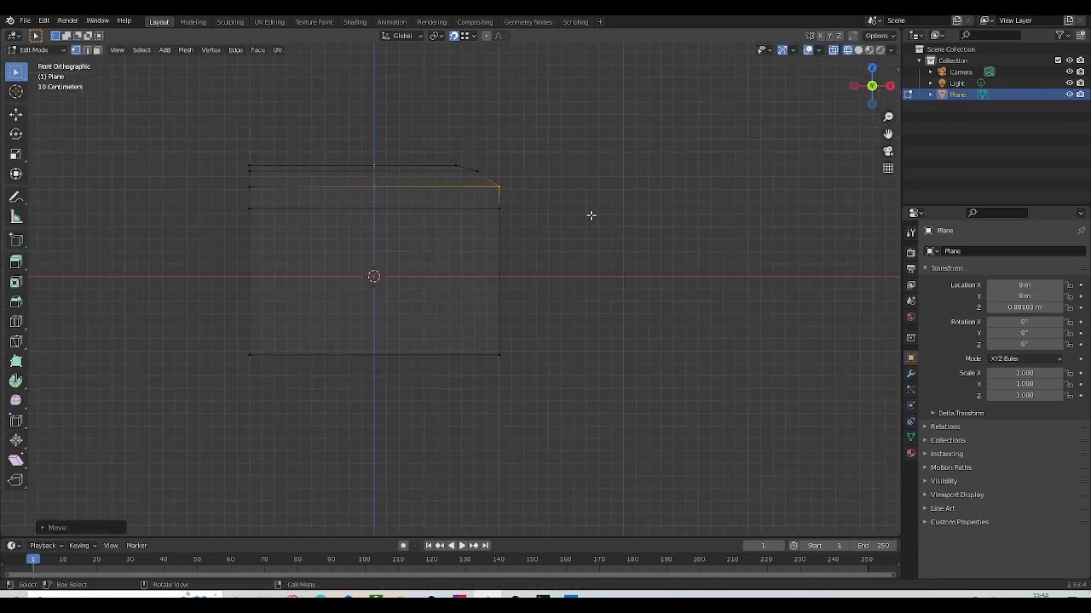
Return to solid shading and inspect the straightened wall from several angles.
{"action": "key", "text": "z"}
{"action": "left_click", "coordinate": [772, 237]}
{"action": "middle_click_drag", "start_coordinate": [571, 298], "coordinate": [537, 327]}
{"action": "scroll", "coordinate": [579, 315], "scroll_direction": "up", "scroll_amount": 2}
{"action": "key", "text": "Tab"}
{"action": "middle_click_drag", "start_coordinate": [623, 307], "coordinate": [543, 195]}
{"action": "scroll", "coordinate": [541, 266], "scroll_direction": "down", "scroll_amount": 2}
From the top view, knife straight cuts through the mesh close to its left and back borders.
{"action": "key", "text": "Tab"}
{"action": "key", "text": "KP_7"}
{"action": "scroll", "coordinate": [542, 195], "scroll_direction": "down", "scroll_amount": 2}
{"action": "middle_click_drag", "start_coordinate": [433, 252], "coordinate": [517, 253], "text": "shift"}
{"action": "scroll", "coordinate": [519, 228], "scroll_direction": "up", "scroll_amount": 1}
{"action": "scroll", "coordinate": [520, 231], "scroll_direction": "up", "scroll_amount": 1}
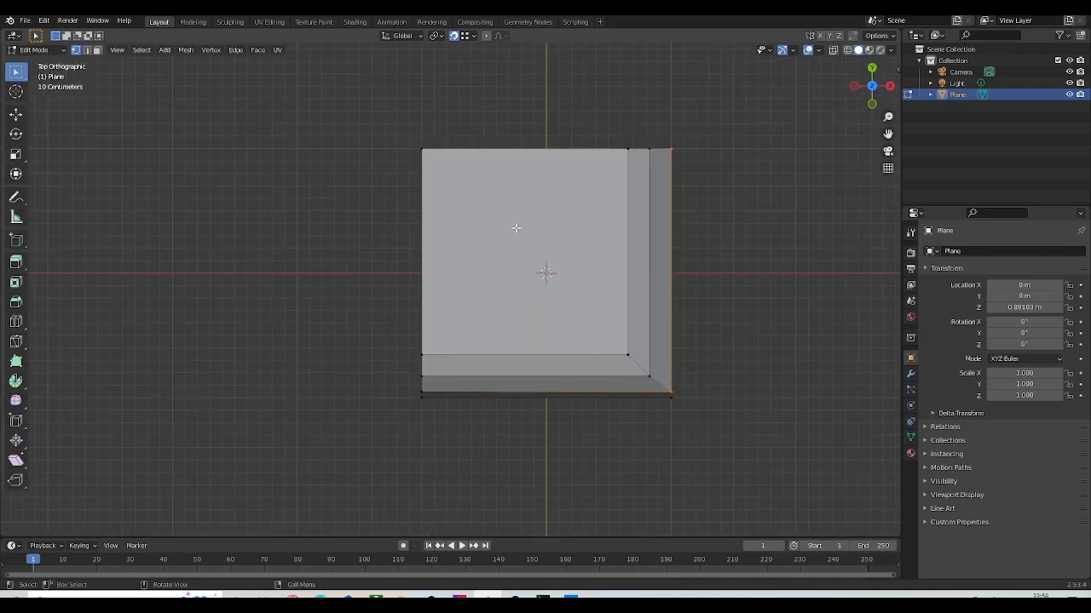
{"action": "key", "text": "k"}
{"action": "left_click", "coordinate": [432, 136]}
{"action": "key", "text": "c"}
{"action": "key", "text": "z"}
{"action": "double_click", "coordinate": [443, 445]}
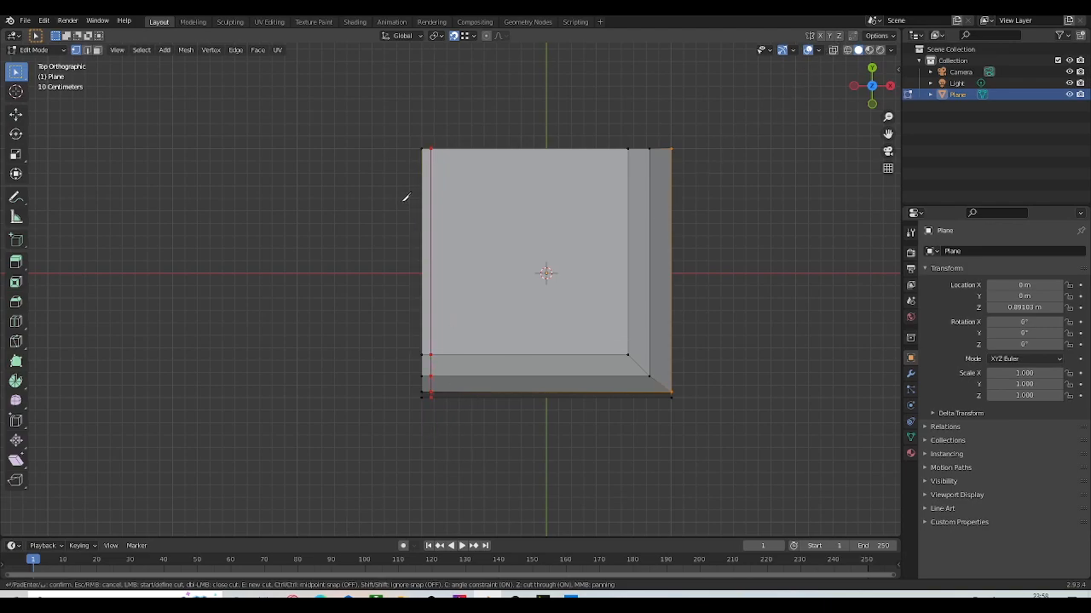
{"action": "left_click", "coordinate": [407, 160]}
{"action": "middle_click_drag", "start_coordinate": [707, 143], "coordinate": [635, 349]}
{"action": "key", "text": "Return"}
From the front view, knife a horizontal cut across the walls just above their bottom edge.
{"action": "key", "text": "grave"}
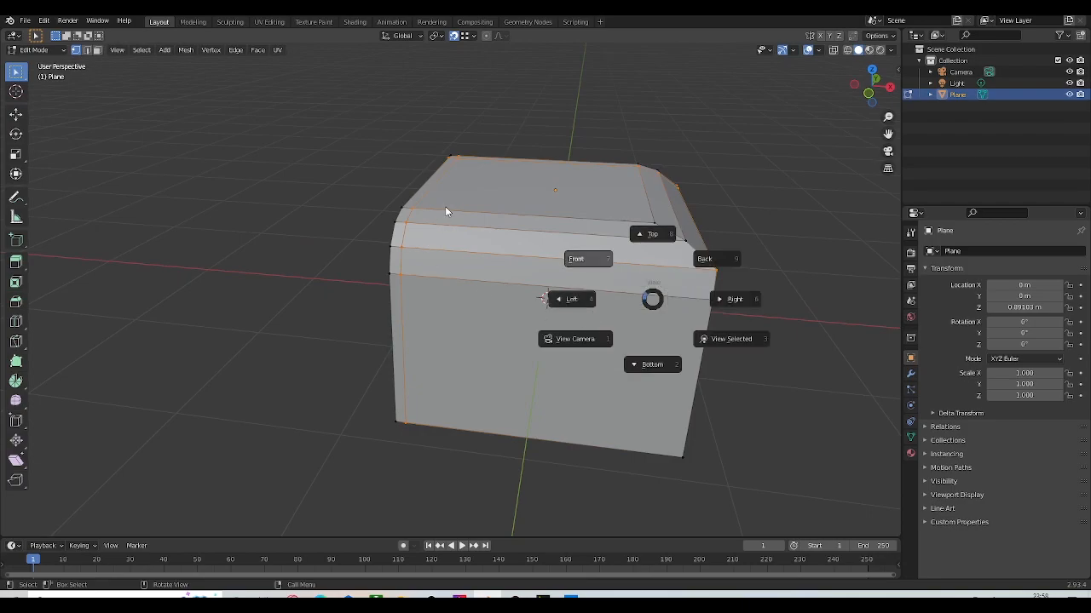
{"action": "left_click", "coordinate": [446, 209]}
{"action": "key", "text": "k"}
{"action": "left_click", "coordinate": [669, 326]}
{"action": "left_click", "coordinate": [282, 338]}
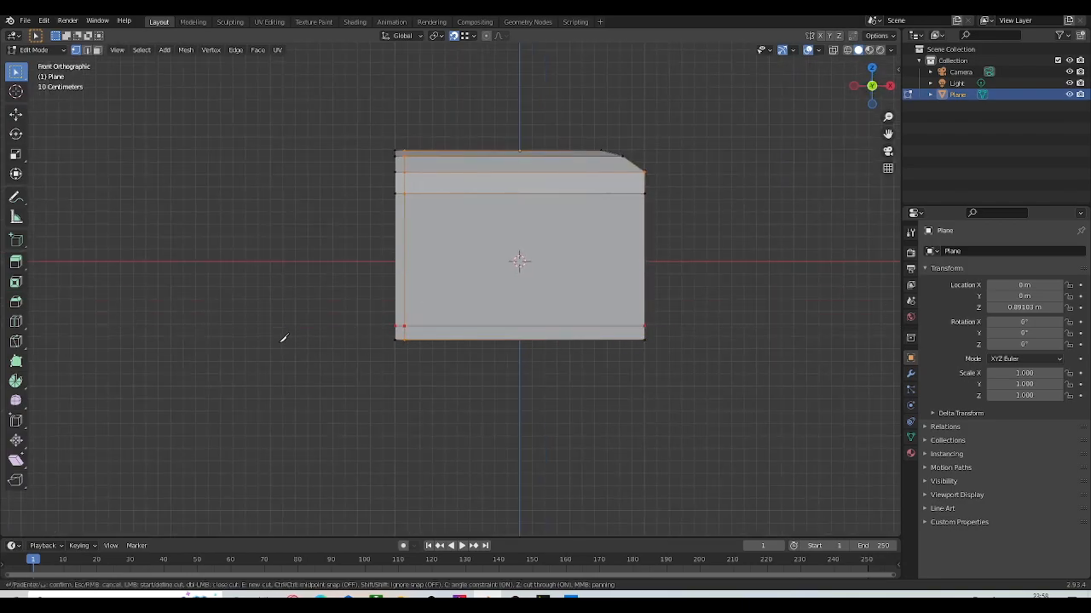
{"action": "key", "text": "Return"}
Add two loop cuts, sliding one close to each side of the vertical corner edge between the walls.
{"action": "scroll", "coordinate": [537, 273], "scroll_direction": "down", "scroll_amount": 2}
{"action": "key", "text": "Tab"}
{"action": "middle_click_drag", "start_coordinate": [550, 260], "coordinate": [524, 340]}
{"action": "key", "text": "Tab"}
{"action": "middle_click_drag", "start_coordinate": [646, 307], "coordinate": [588, 292]}
{"action": "middle_click_drag", "start_coordinate": [498, 228], "coordinate": [508, 295]}
{"action": "key", "text": "ctrl+r"}
{"action": "left_click", "coordinate": [509, 342]}
{"action": "left_click", "coordinate": [567, 348]}
{"action": "key", "text": "ctrl+r"}
{"action": "left_click", "coordinate": [504, 294]}
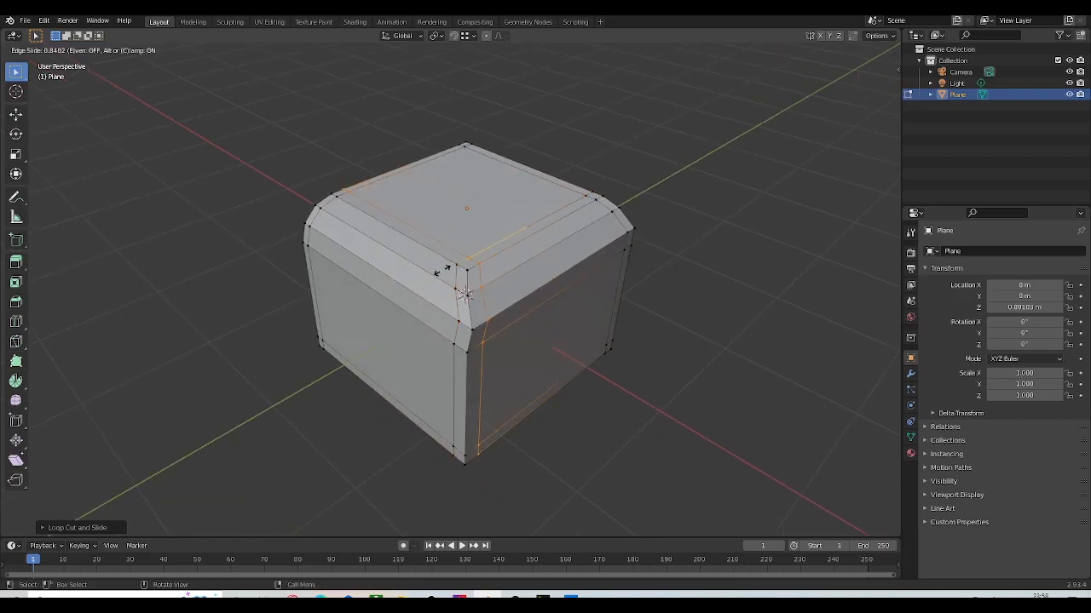
{"action": "left_click", "coordinate": [441, 271]}
Shade the object smooth and add a Subdivision Surface at level 2.
{"action": "key", "text": "Tab"}
{"action": "scroll", "coordinate": [537, 293], "scroll_direction": "up", "scroll_amount": 5}
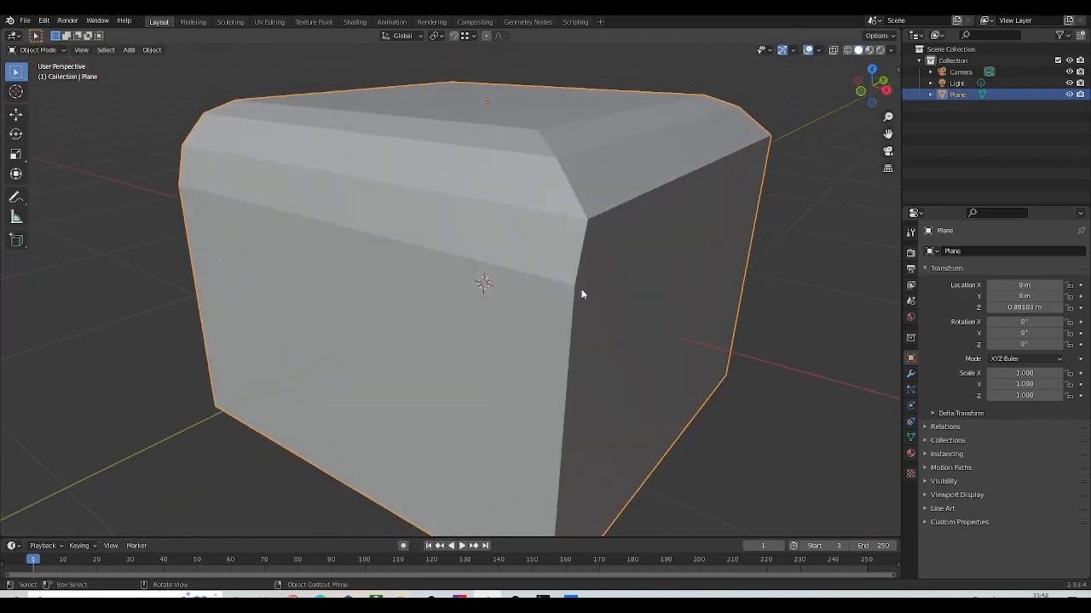
{"action": "right_click", "coordinate": [576, 247]}
{"action": "left_click", "coordinate": [576, 245]}
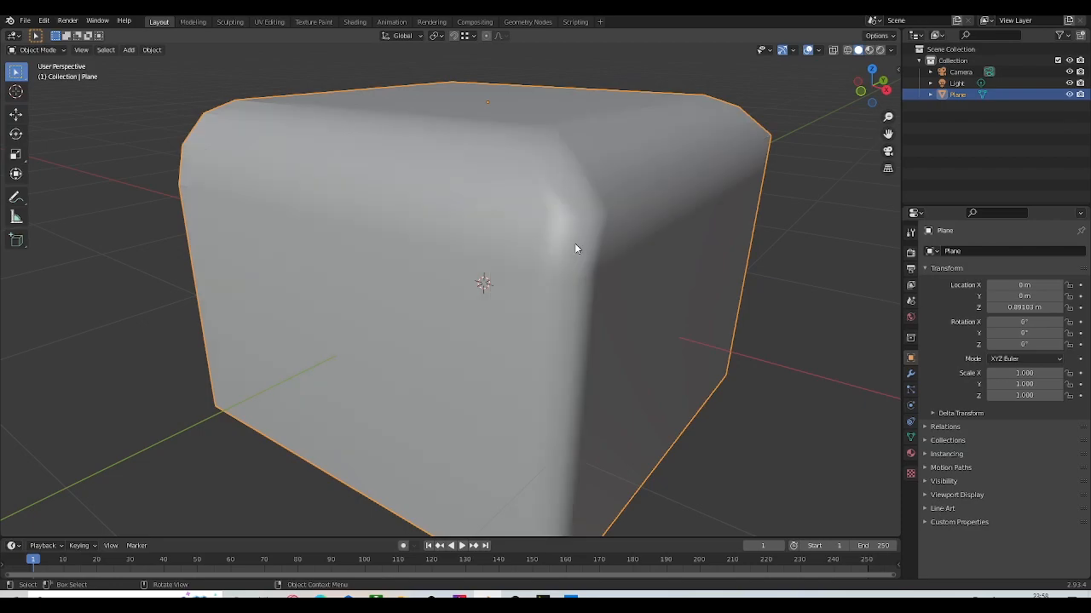
{"action": "key", "text": "ctrl+2"}
{"action": "scroll", "coordinate": [562, 248], "scroll_direction": "down", "scroll_amount": 5}
{"action": "middle_click_drag", "start_coordinate": [546, 248], "coordinate": [545, 311]}
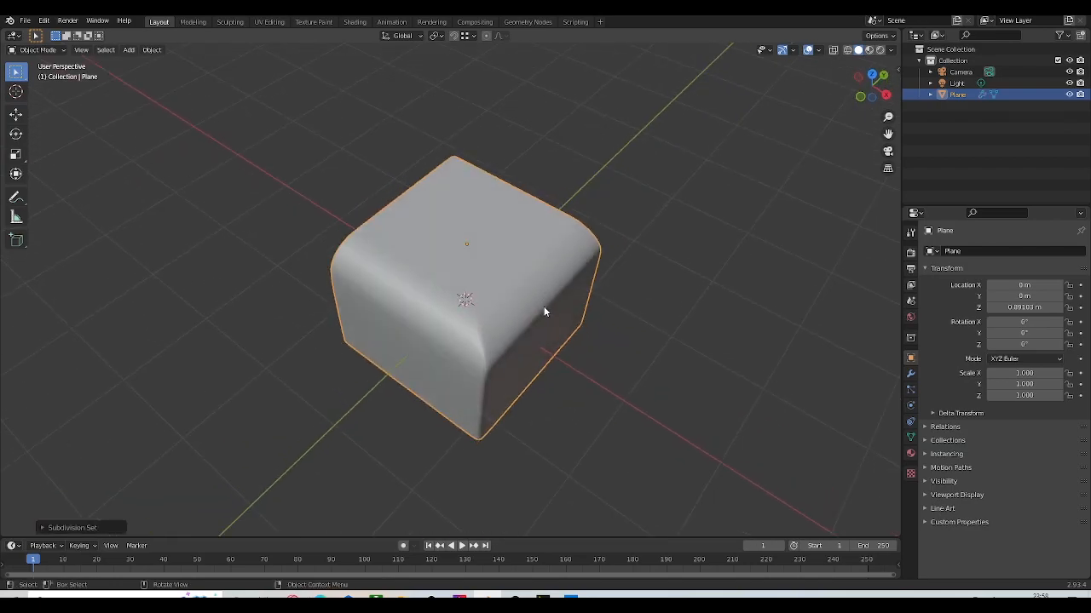
{"action": "middle_click_drag", "start_coordinate": [648, 367], "coordinate": [628, 333]}
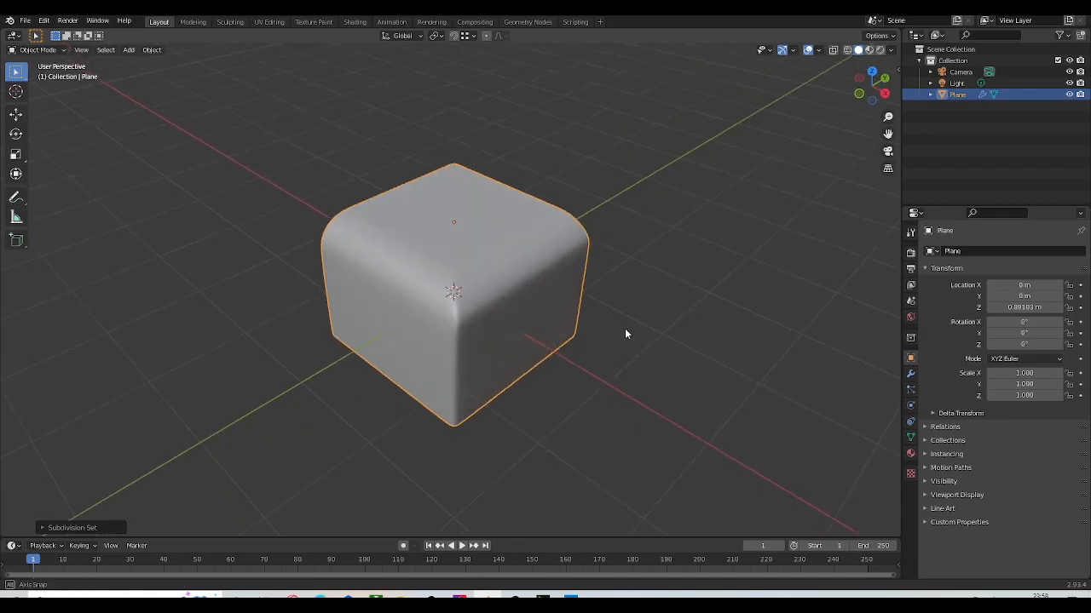
{"action": "scroll", "coordinate": [574, 309], "scroll_direction": "up", "scroll_amount": 2}
Set the viewport lighting to MatCap and pick the glossy red material preview.
{"action": "key", "text": "Tab"}
{"action": "key", "text": "Tab"}
{"action": "left_click", "coordinate": [891, 50]}
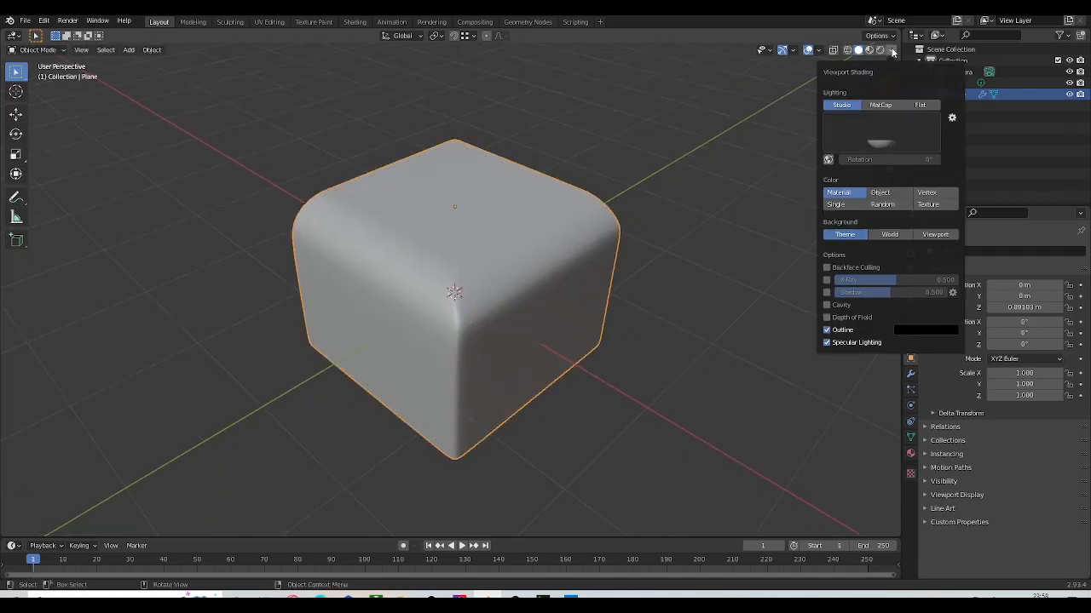
{"action": "left_click", "coordinate": [880, 104]}
{"action": "left_click", "coordinate": [882, 132]}
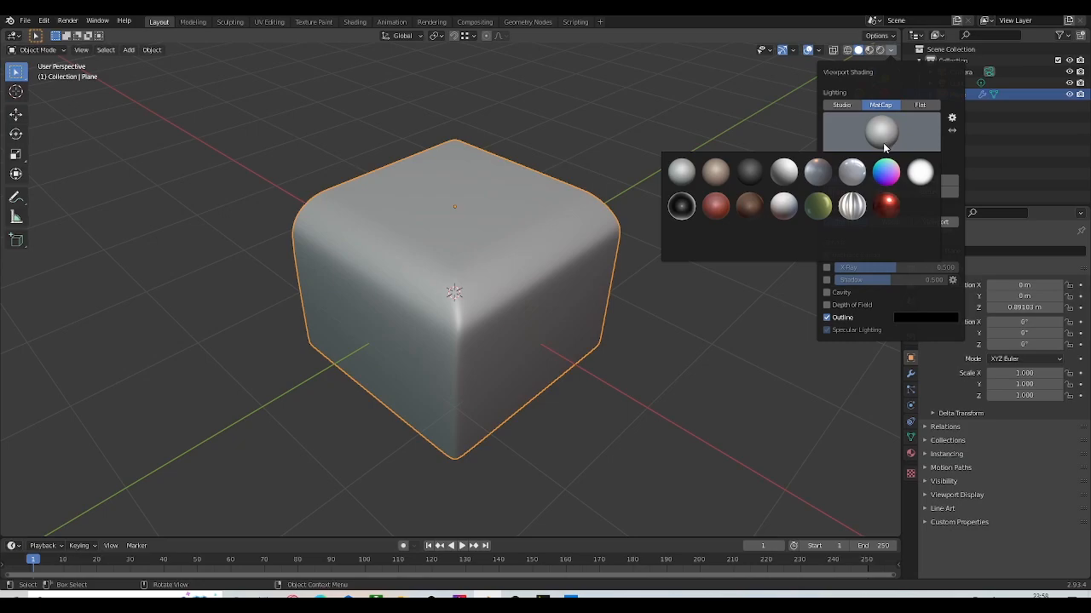
{"action": "left_click", "coordinate": [887, 207]}
Add a horizontal loop cut around the walls and slide it up close to the line below the bevel.
{"action": "mouse_move", "coordinate": [577, 336]}
{"action": "middle_mouse_down"}
{"action": "mouse_move", "coordinate": [499, 312]}
{"action": "mouse_move", "coordinate": [602, 343]}
{"action": "mouse_move", "coordinate": [561, 281]}
{"action": "mouse_move", "coordinate": [566, 252]}
{"action": "mouse_move", "coordinate": [586, 327]}
{"action": "mouse_move", "coordinate": [479, 312]}
{"action": "mouse_move", "coordinate": [495, 319]}
{"action": "mouse_move", "coordinate": [550, 295]}
{"action": "mouse_move", "coordinate": [558, 343]}
{"action": "mouse_move", "coordinate": [606, 326]}
{"action": "mouse_move", "coordinate": [559, 329]}
{"action": "mouse_move", "coordinate": [610, 338]}
{"action": "mouse_move", "coordinate": [548, 329]}
{"action": "mouse_move", "coordinate": [605, 339]}
{"action": "mouse_move", "coordinate": [591, 312]}
{"action": "mouse_move", "coordinate": [572, 309]}
{"action": "middle_mouse_up"}
{"action": "key", "text": "Tab"}
{"action": "key", "text": "ctrl+r"}
{"action": "left_click", "coordinate": [566, 300]}
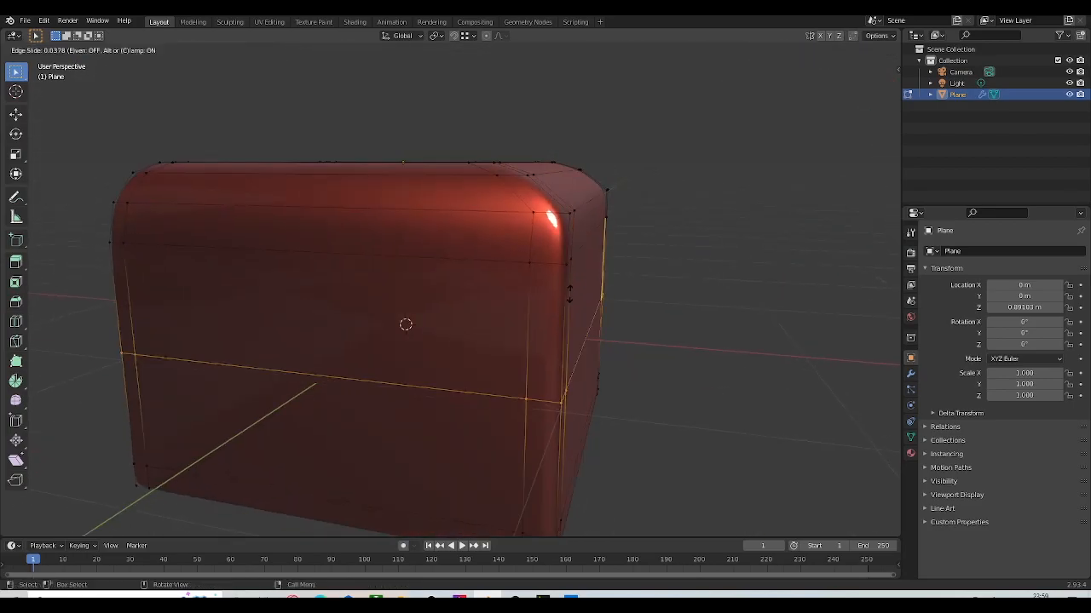
{"action": "left_click", "coordinate": [609, 172]}
{"action": "middle_click_drag", "start_coordinate": [545, 230], "coordinate": [532, 291]}
{"action": "key", "text": "Tab"}
{"action": "scroll", "coordinate": [569, 263], "scroll_direction": "up", "scroll_amount": 3}
{"action": "scroll", "coordinate": [569, 263], "scroll_direction": "down", "scroll_amount": 3}
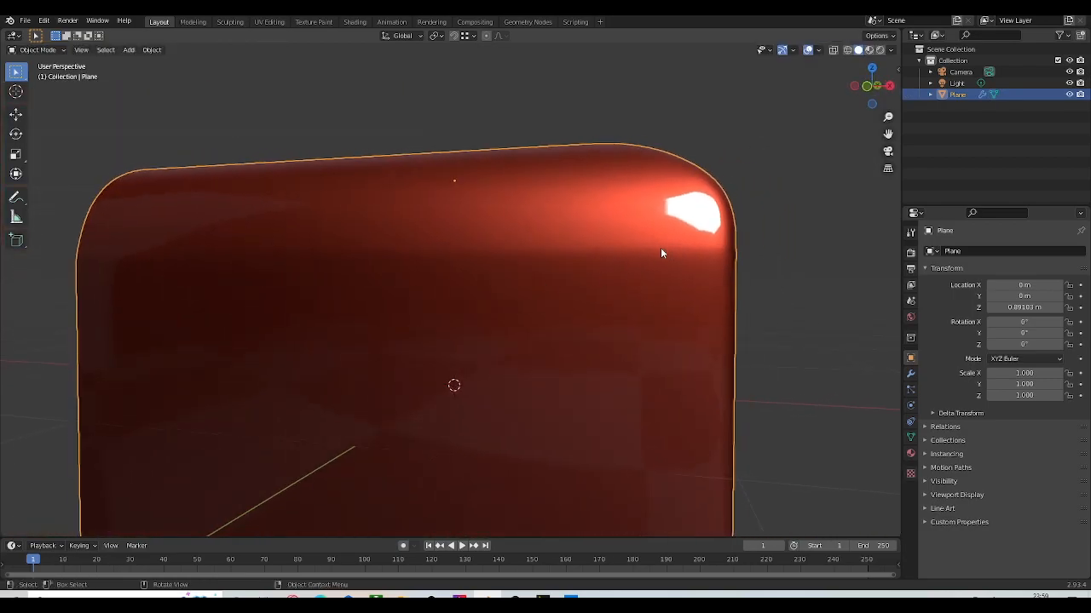
Add a loop cut around the narrow strip below the bevel and slide it up against the bevel's lower edge.
{"action": "scroll", "coordinate": [668, 252], "scroll_direction": "down", "scroll_amount": 4}
{"action": "middle_click_drag", "start_coordinate": [668, 251], "coordinate": [513, 233]}
{"action": "key", "text": "Tab"}
{"action": "scroll", "coordinate": [529, 269], "scroll_direction": "up", "scroll_amount": 3}
{"action": "key", "text": "g"}
{"action": "key", "text": "g"}
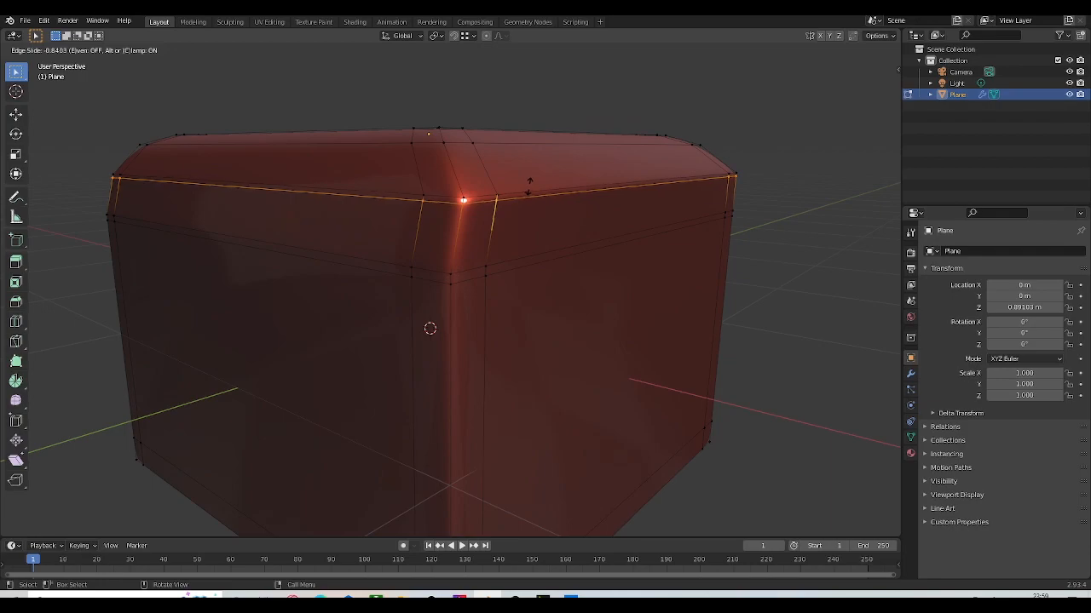
{"action": "left_click", "coordinate": [526, 187]}
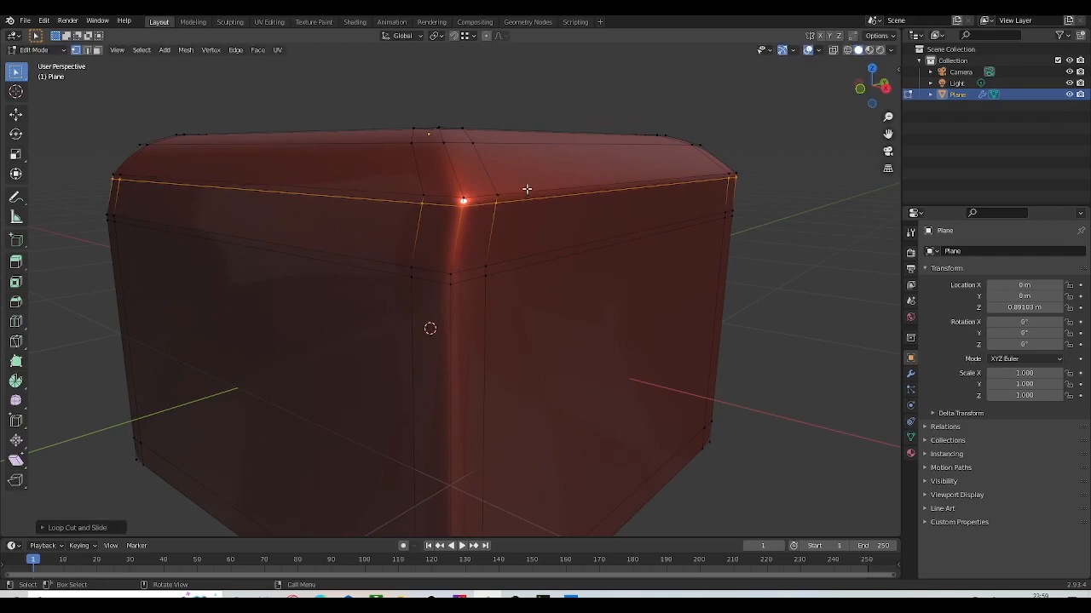
Examine the highlights on the smoothed top edges and corner for shading problems.
{"action": "key", "text": "Tab"}
{"action": "scroll", "coordinate": [496, 227], "scroll_direction": "down", "scroll_amount": 3}
{"action": "middle_click_drag", "start_coordinate": [496, 227], "coordinate": [567, 281]}
{"action": "scroll", "coordinate": [487, 260], "scroll_direction": "up", "scroll_amount": 3}
{"action": "scroll", "coordinate": [587, 261], "scroll_direction": "down", "scroll_amount": 4}
{"action": "key", "text": "Tab"}
{"action": "key", "text": "Tab"}
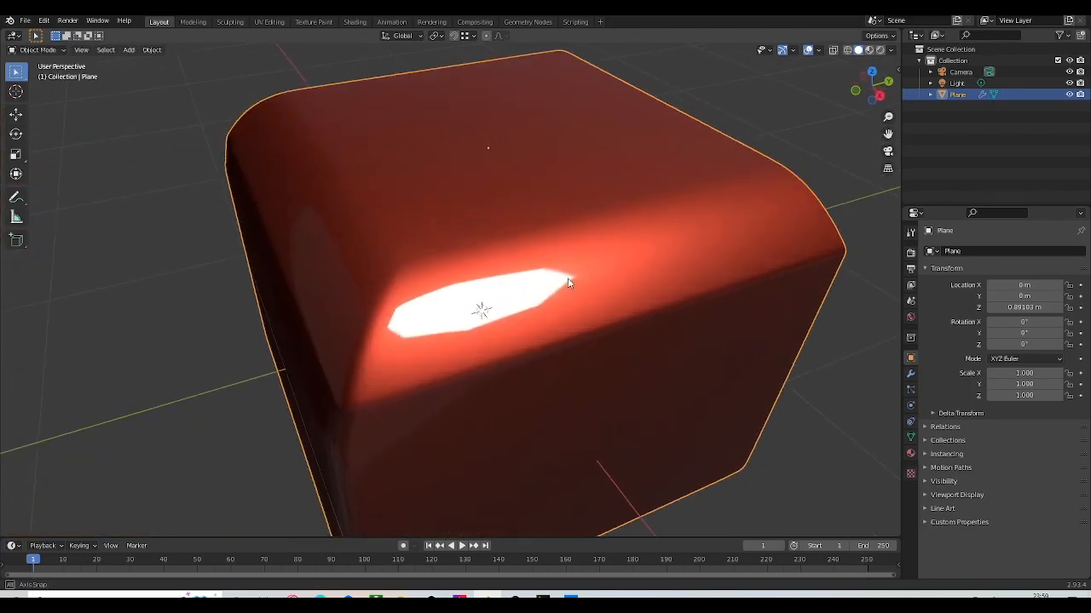
{"action": "middle_click_drag", "start_coordinate": [625, 332], "coordinate": [641, 265]}
Add a vertical loop cut on each side of the front corner edge, running over the bevel and down the walls.
{"action": "key", "text": "Tab"}
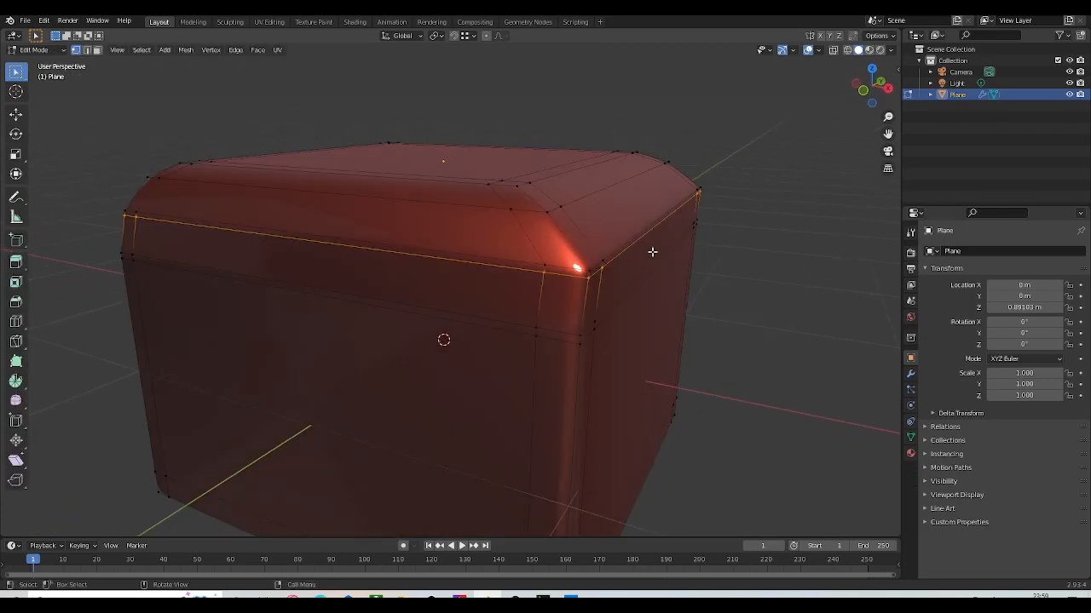
{"action": "middle_click_drag", "start_coordinate": [350, 257], "coordinate": [496, 263]}
{"action": "middle_click_drag", "start_coordinate": [617, 256], "coordinate": [543, 295]}
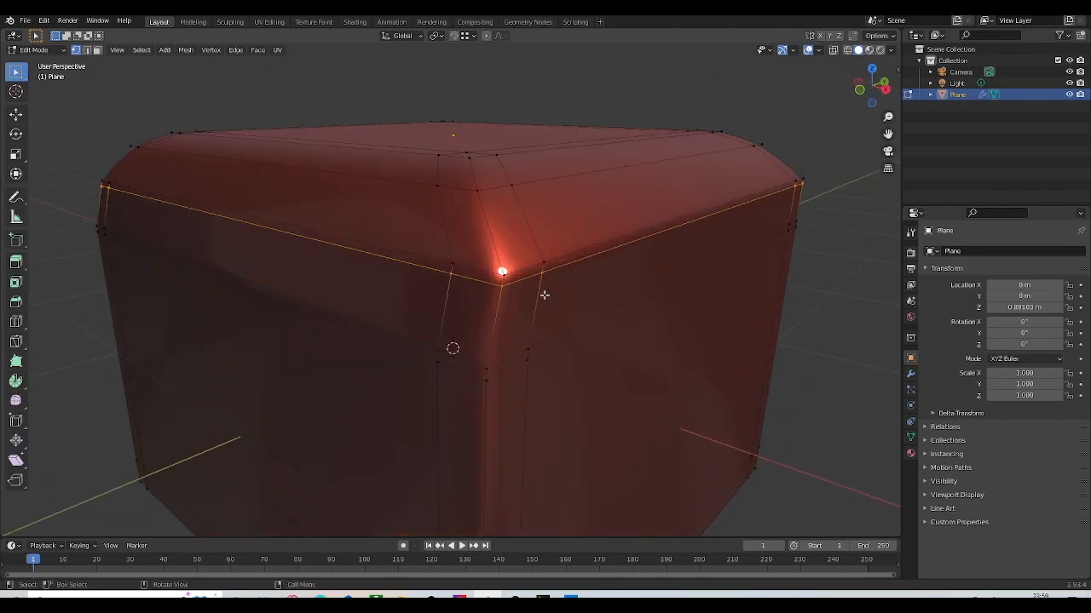
{"action": "key", "text": "ctrl+r"}
{"action": "left_click", "coordinate": [503, 273]}
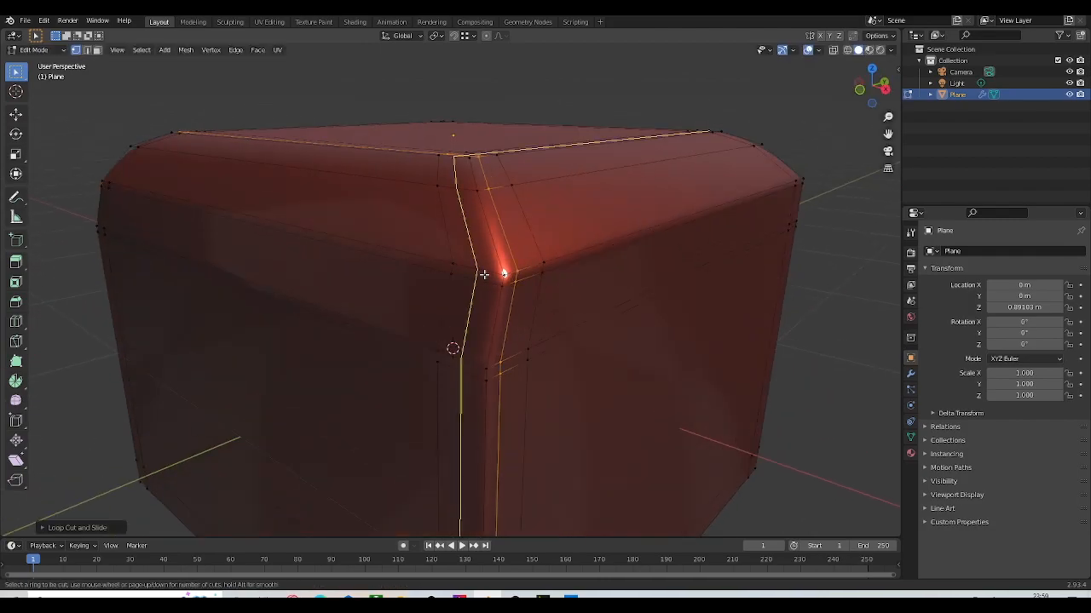
{"action": "left_click", "coordinate": [501, 277]}
{"action": "middle_click_drag", "start_coordinate": [525, 309], "coordinate": [511, 305]}
{"action": "scroll", "coordinate": [510, 305], "scroll_direction": "up", "scroll_amount": 3}
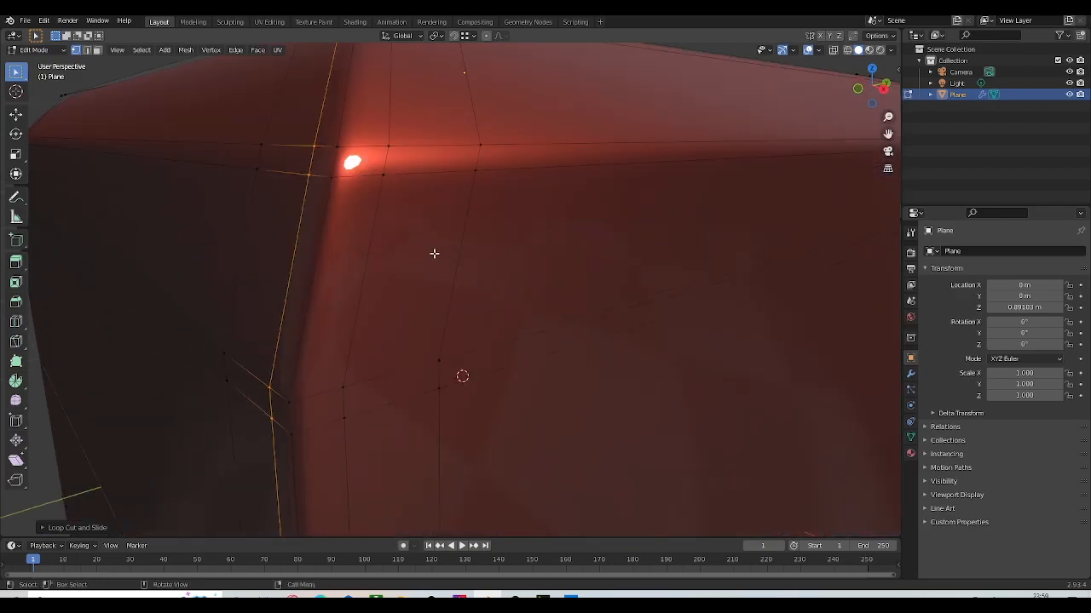
Connect the bevel's corner vertex diagonally to the loop vertex just below it on the brighter wall.
{"action": "scroll", "coordinate": [380, 207], "scroll_direction": "down", "scroll_amount": 3}
{"action": "left_click", "coordinate": [409, 248]}
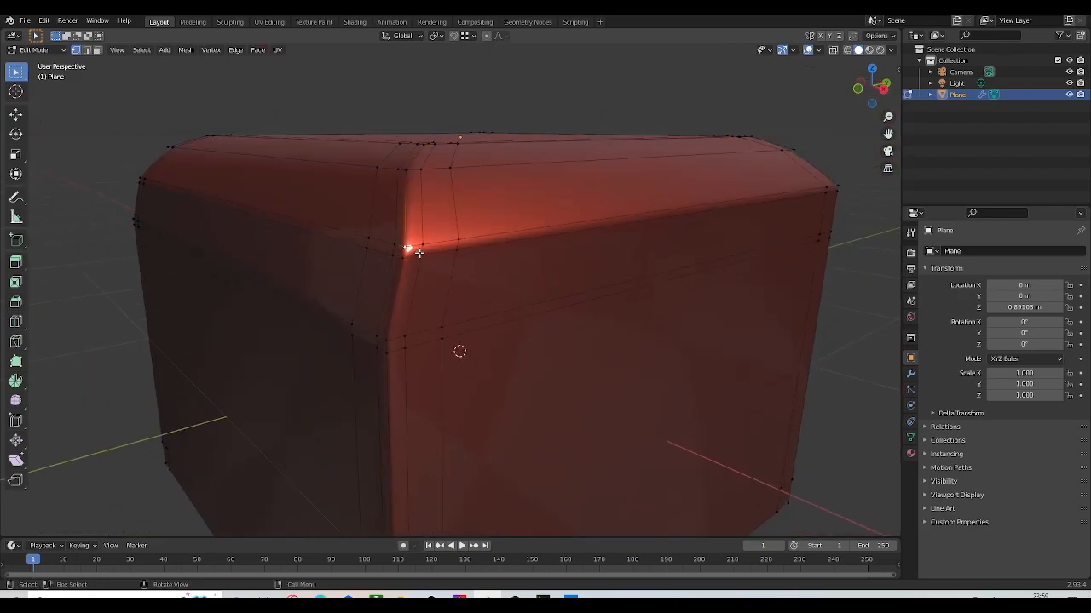
{"action": "scroll", "coordinate": [418, 253], "scroll_direction": "up", "scroll_amount": 5}
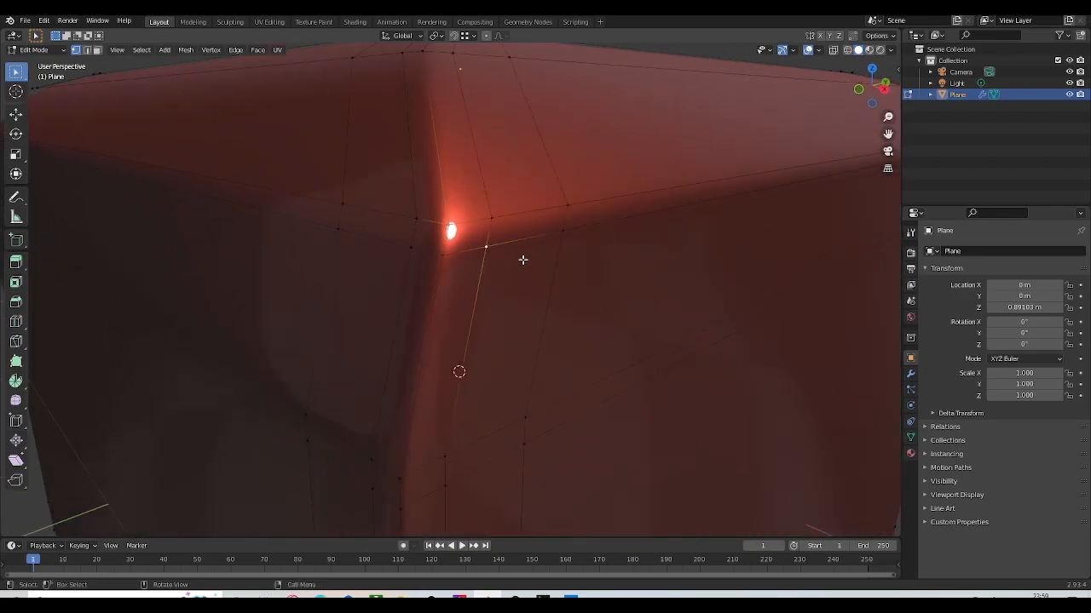
{"action": "middle_click_drag", "start_coordinate": [520, 259], "coordinate": [435, 226]}
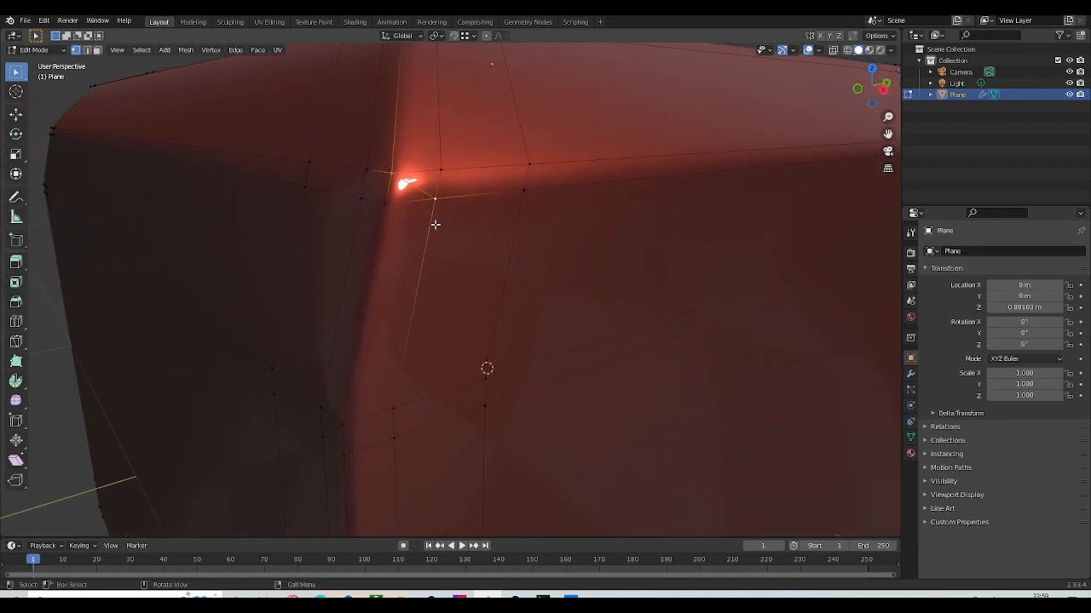
Dissolve the two leftover edges beside the new diagonal at the bevelled corner.
{"action": "key", "text": "2"}
{"action": "middle_click_drag", "start_coordinate": [442, 182], "coordinate": [463, 203]}
{"action": "key", "text": "x"}
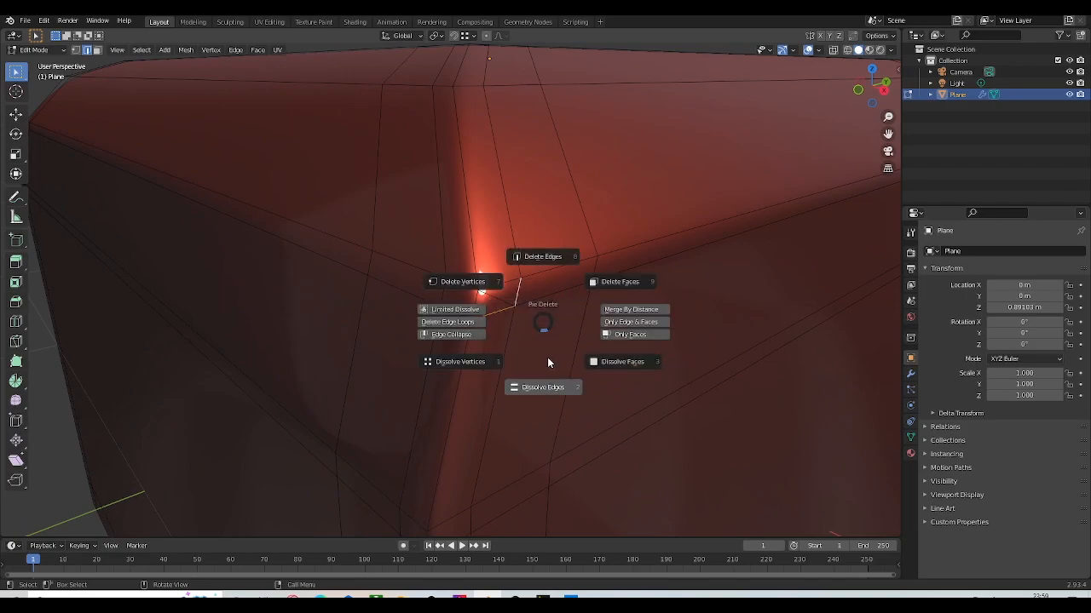
{"action": "left_click", "coordinate": [547, 388]}
{"action": "scroll", "coordinate": [514, 373], "scroll_direction": "down", "scroll_amount": 4}
{"action": "middle_click_drag", "start_coordinate": [513, 373], "coordinate": [497, 343]}
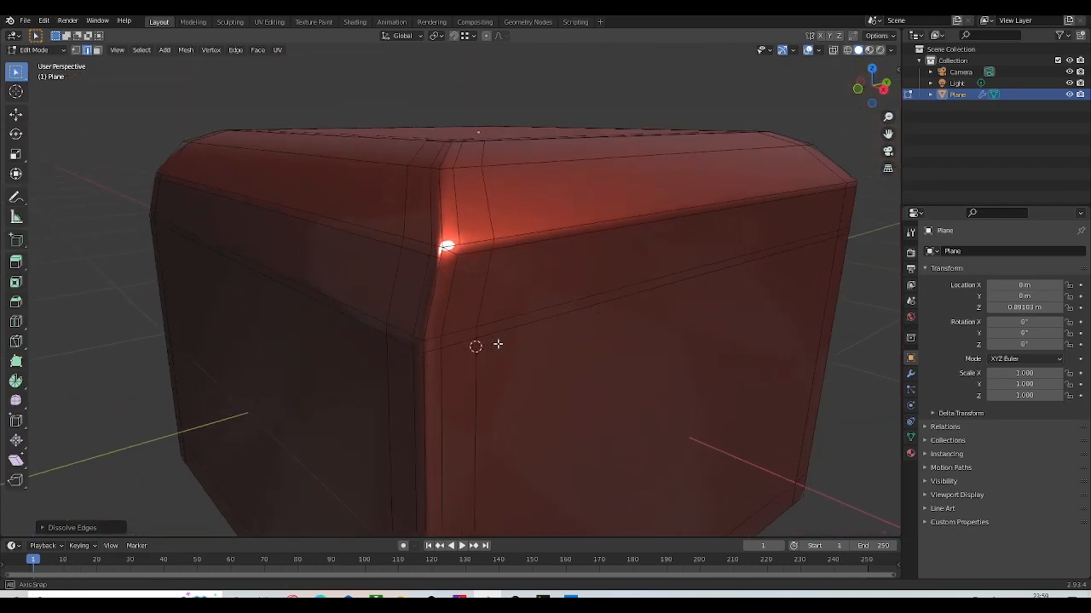
{"action": "scroll", "coordinate": [493, 270], "scroll_direction": "up", "scroll_amount": 3}
{"action": "left_click", "coordinate": [590, 219]}
{"action": "left_click", "coordinate": [491, 228], "text": "shift"}
{"action": "key", "text": "ctrl+z"}
{"action": "left_click", "coordinate": [586, 222], "text": "shift"}
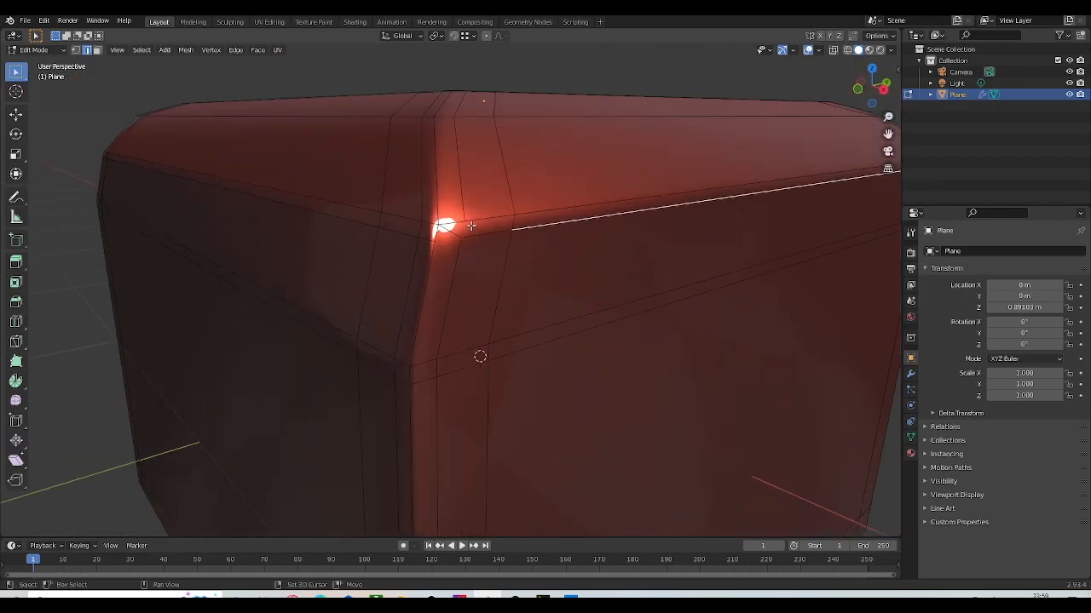
{"action": "left_click", "coordinate": [569, 231], "text": "shift"}
{"action": "left_click", "coordinate": [489, 234], "text": "shift"}
{"action": "left_click", "coordinate": [460, 275], "text": "shift"}
{"action": "scroll", "coordinate": [452, 333], "scroll_direction": "down", "scroll_amount": 2}
{"action": "middle_click_drag", "start_coordinate": [453, 333], "coordinate": [448, 295]}
{"action": "left_click", "coordinate": [441, 279], "text": "shift"}
{"action": "left_click", "coordinate": [440, 288], "text": "shift"}
{"action": "middle_click_drag", "start_coordinate": [521, 248], "coordinate": [534, 260]}
{"action": "scroll", "coordinate": [586, 242], "scroll_direction": "up", "scroll_amount": 1}
Select the edges of the support loop just below the bevel on both walls and dissolve them.
{"action": "left_click", "coordinate": [602, 229]}
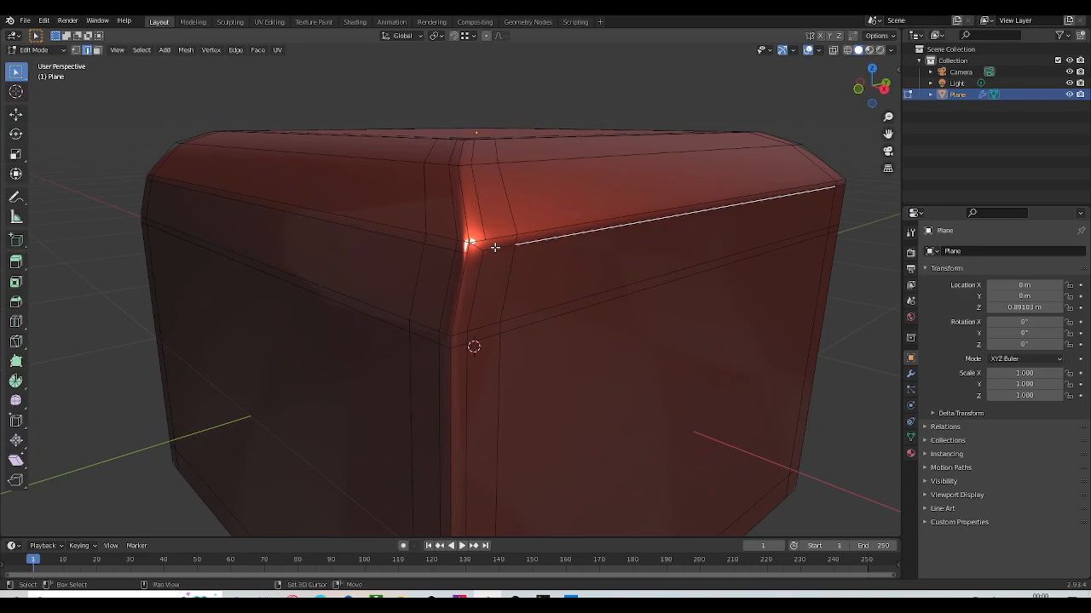
{"action": "middle_click_drag", "start_coordinate": [484, 293], "coordinate": [501, 297]}
{"action": "scroll", "coordinate": [516, 297], "scroll_direction": "up", "scroll_amount": 2}
{"action": "left_click", "coordinate": [512, 184]}
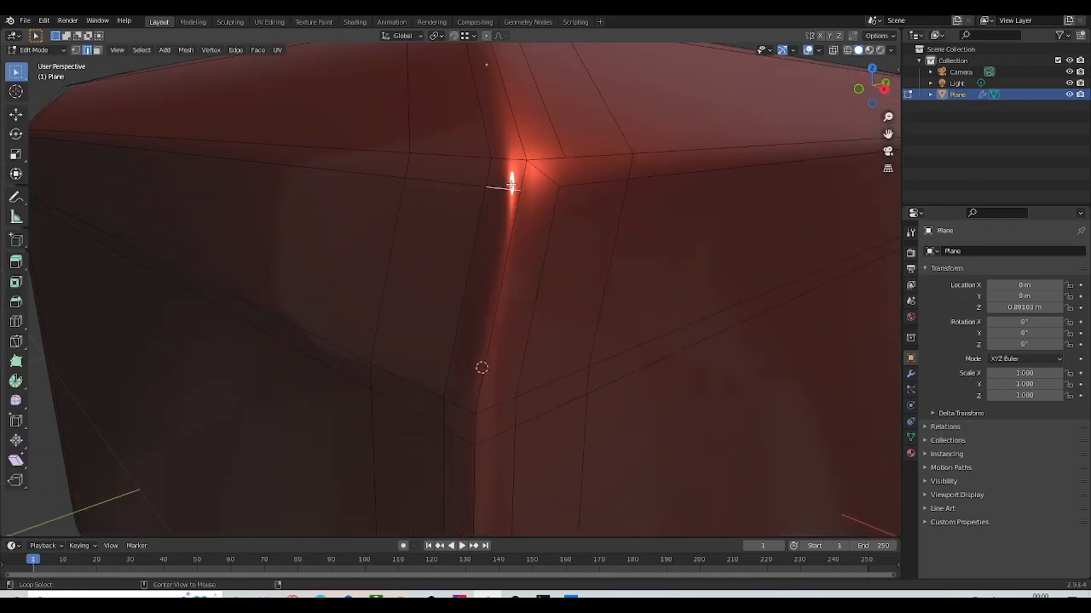
{"action": "left_click", "coordinate": [488, 188], "text": "shift"}
{"action": "scroll", "coordinate": [485, 197], "scroll_direction": "down", "scroll_amount": 3}
{"action": "middle_click_drag", "start_coordinate": [485, 198], "coordinate": [528, 337]}
{"action": "middle_click_drag", "start_coordinate": [599, 342], "coordinate": [567, 325]}
{"action": "scroll", "coordinate": [476, 260], "scroll_direction": "down", "scroll_amount": 3}
{"action": "key", "text": "x"}
{"action": "left_click", "coordinate": [525, 369]}
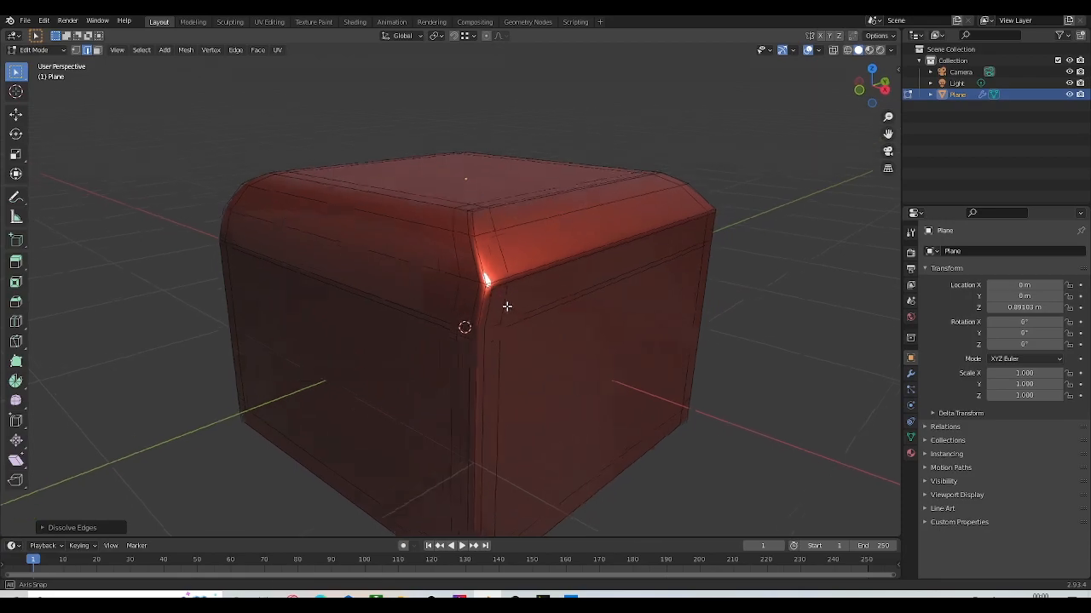
Check the smoothed shading around the front corner, both in object mode and with the edges shown.
{"action": "scroll", "coordinate": [538, 324], "scroll_direction": "up", "scroll_amount": 2}
{"action": "scroll", "coordinate": [525, 315], "scroll_direction": "down", "scroll_amount": 2}
{"action": "scroll", "coordinate": [520, 311], "scroll_direction": "up", "scroll_amount": 2}
{"action": "key", "text": "Tab"}
{"action": "scroll", "coordinate": [547, 297], "scroll_direction": "down", "scroll_amount": 3}
{"action": "key", "text": "Tab"}
{"action": "scroll", "coordinate": [542, 334], "scroll_direction": "up", "scroll_amount": 2}
{"action": "scroll", "coordinate": [561, 334], "scroll_direction": "up", "scroll_amount": 2}
{"action": "scroll", "coordinate": [560, 316], "scroll_direction": "up", "scroll_amount": 1}
Add a centred vertical loop cut in the narrow strip beside the front corner on the brighter wall.
{"action": "key", "text": "ctrl+r"}
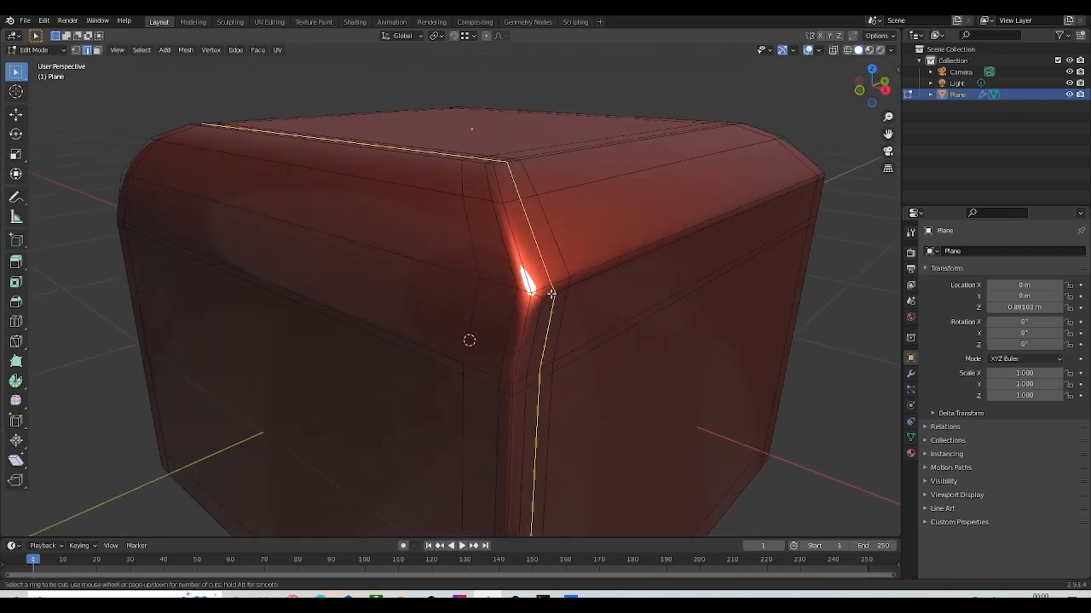
{"action": "left_click", "coordinate": [551, 294]}
{"action": "right_click", "coordinate": [551, 294]}
{"action": "middle_click_drag", "start_coordinate": [580, 292], "coordinate": [565, 255]}
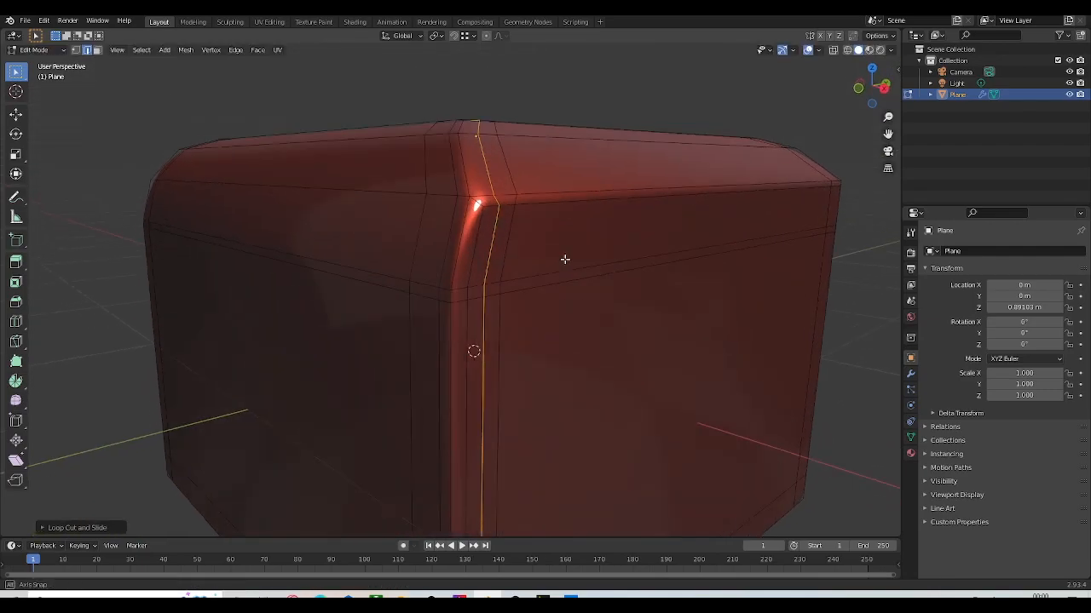
Add another centred vertical loop cut close to the front corner edge and view the smoothed box in object mode.
{"action": "key", "text": "ctrl+r"}
{"action": "middle_click_drag", "start_coordinate": [491, 222], "coordinate": [530, 316]}
{"action": "left_click", "coordinate": [483, 220]}
{"action": "right_click", "coordinate": [483, 220]}
{"action": "key", "text": "Tab"}
{"action": "scroll", "coordinate": [518, 279], "scroll_direction": "down", "scroll_amount": 1}
{"action": "scroll", "coordinate": [550, 273], "scroll_direction": "down", "scroll_amount": 3}
{"action": "scroll", "coordinate": [532, 297], "scroll_direction": "up", "scroll_amount": 4}
Remove the selected edges near the corner and return to object mode.
{"action": "middle_click_drag", "start_coordinate": [515, 316], "coordinate": [587, 416]}
{"action": "key", "text": "x"}
{"action": "left_click", "coordinate": [503, 286]}
{"action": "scroll", "coordinate": [496, 317], "scroll_direction": "down", "scroll_amount": 2}
{"action": "key", "text": "Tab"}
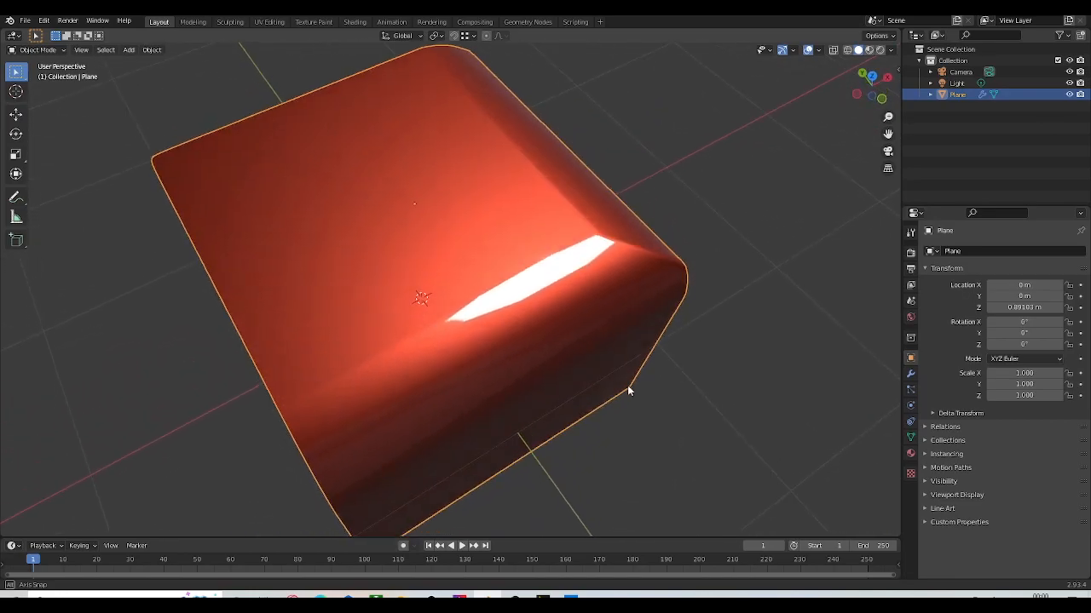
Examine the finished box's highlights and topology from the top view and in perspective.
{"action": "scroll", "coordinate": [541, 378], "scroll_direction": "down", "scroll_amount": 4}
{"action": "scroll", "coordinate": [519, 362], "scroll_direction": "up", "scroll_amount": 3}
{"action": "key", "text": "KP_7"}
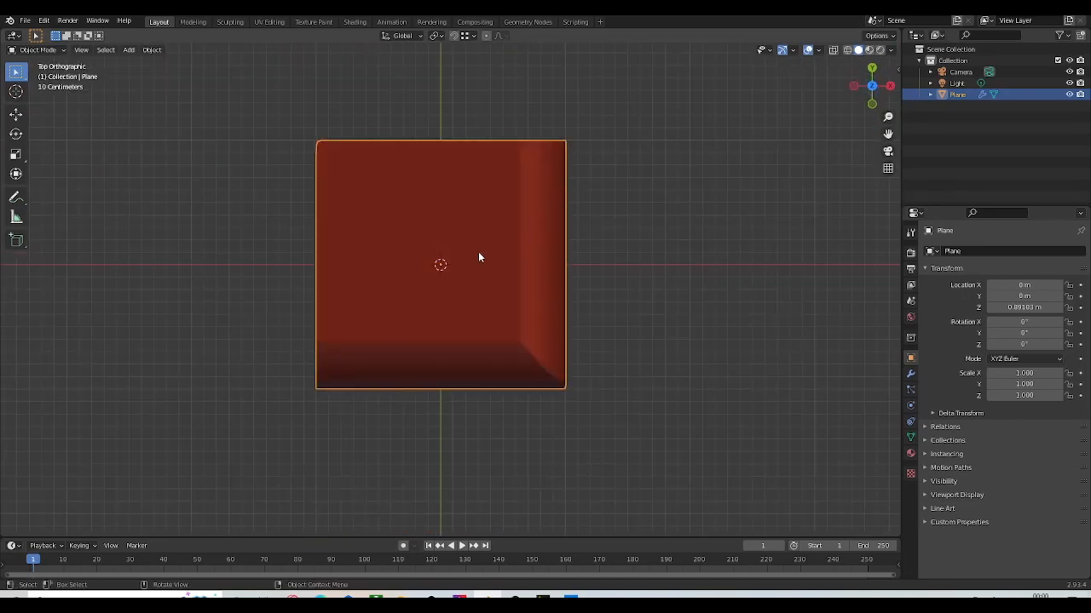
{"action": "key", "text": "Tab"}
{"action": "middle_click_drag", "start_coordinate": [501, 268], "coordinate": [570, 302]}
{"action": "key", "text": "Tab"}
{"action": "middle_click_drag", "start_coordinate": [463, 244], "coordinate": [536, 290]}
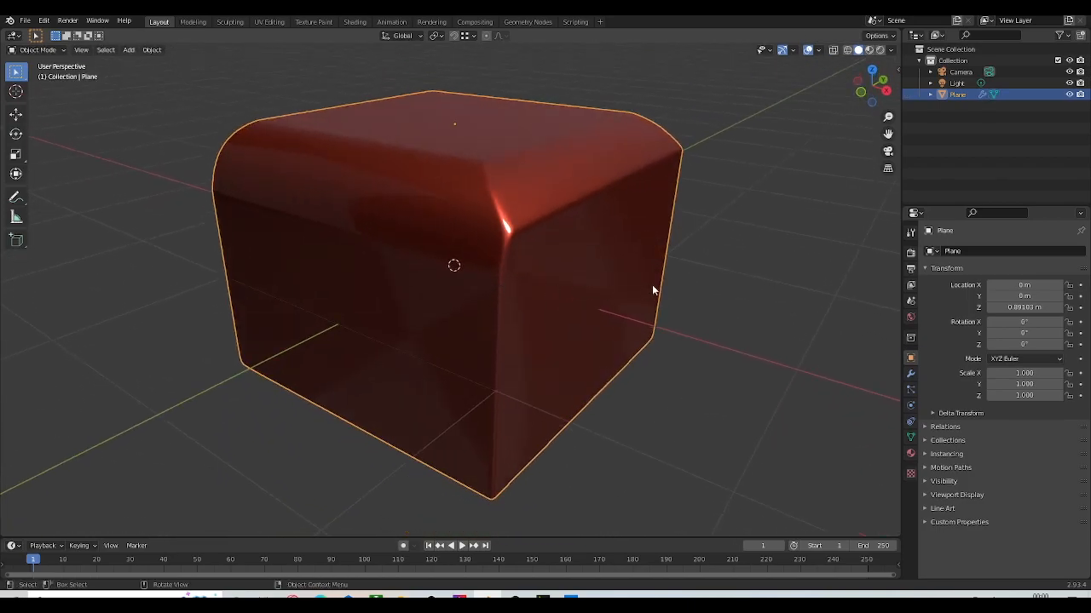